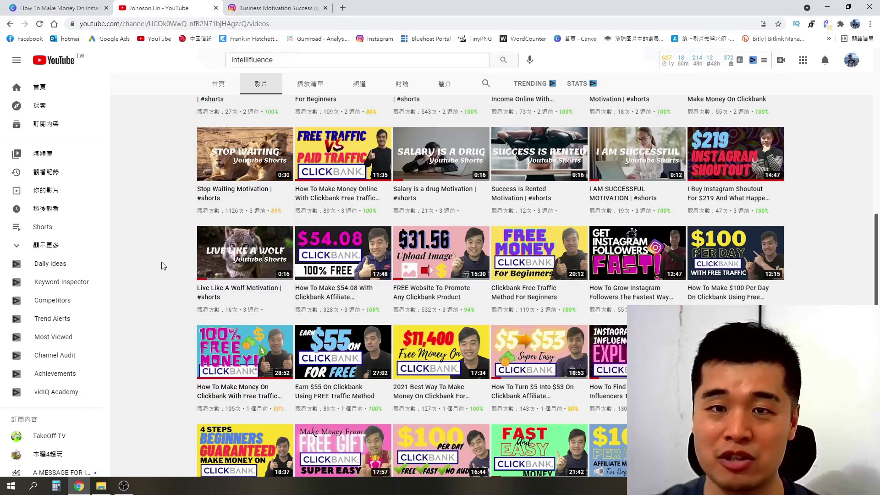
# Switch to the Instagram profile and highlight its username and the display name "Business Motivation Success".
pyautogui.click(274, 8)
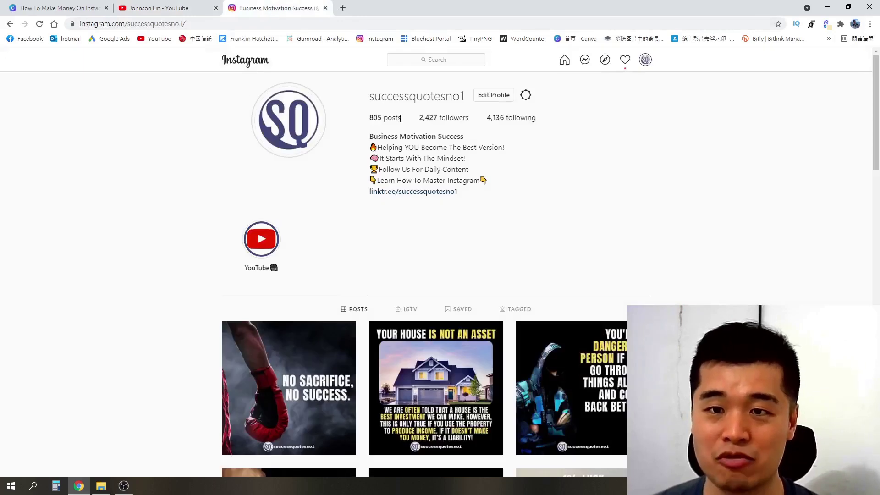
pyautogui.moveTo(369, 96); pyautogui.dragTo(464, 99)
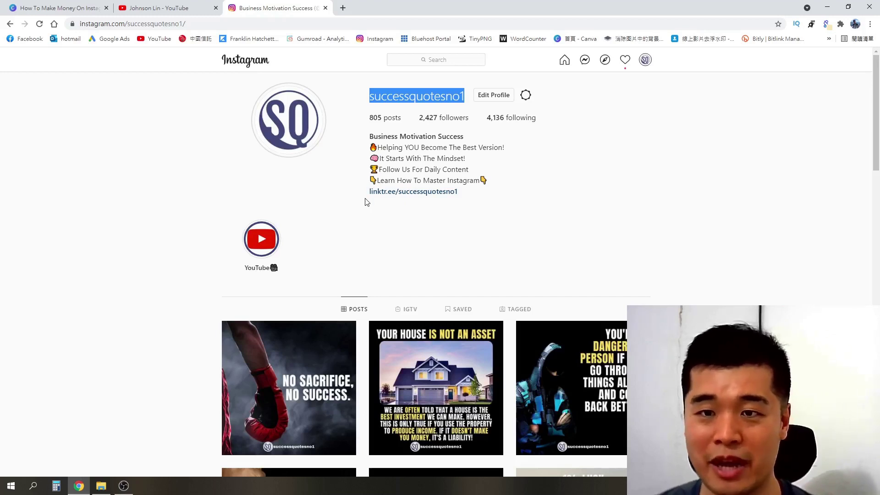
pyautogui.moveTo(370, 137); pyautogui.dragTo(466, 139)
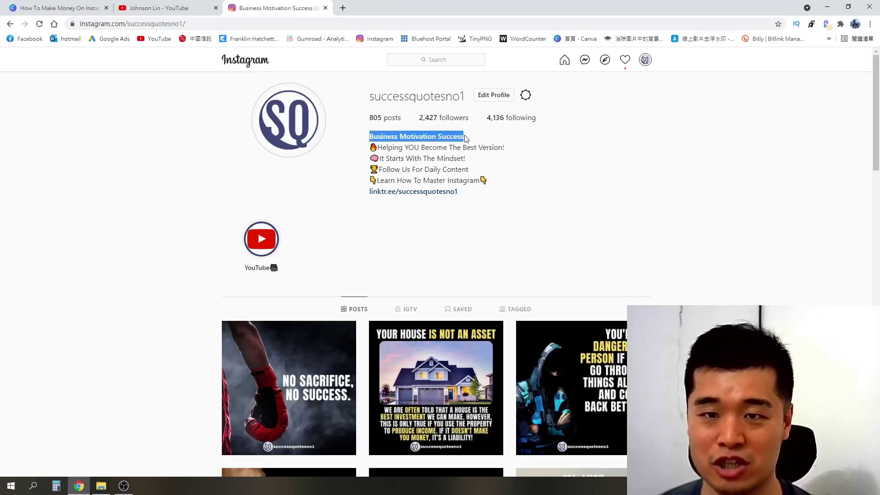
# Search Instagram for "business" and open the businessleague_ profile.
pyautogui.click(438, 58)
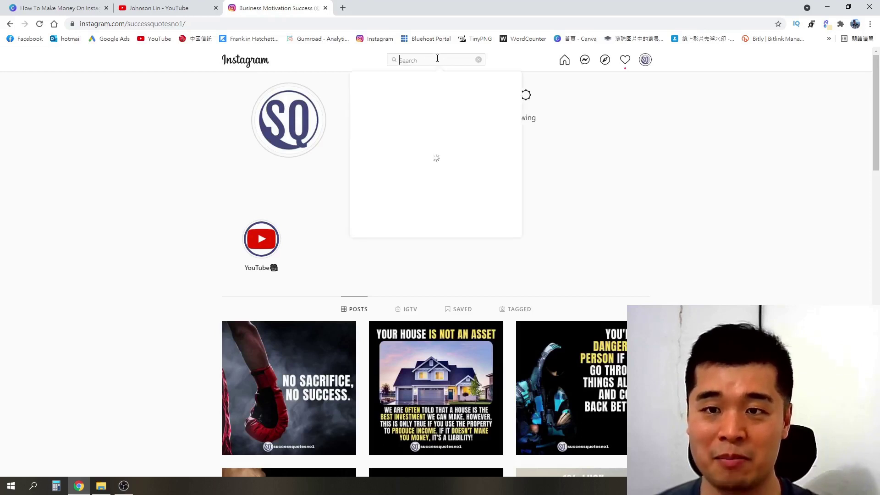
pyautogui.write('business')
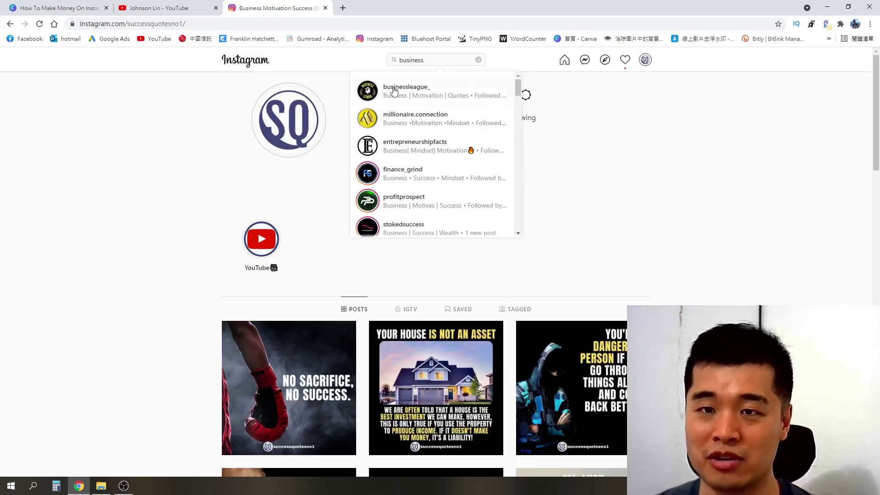
pyautogui.click(417, 93)
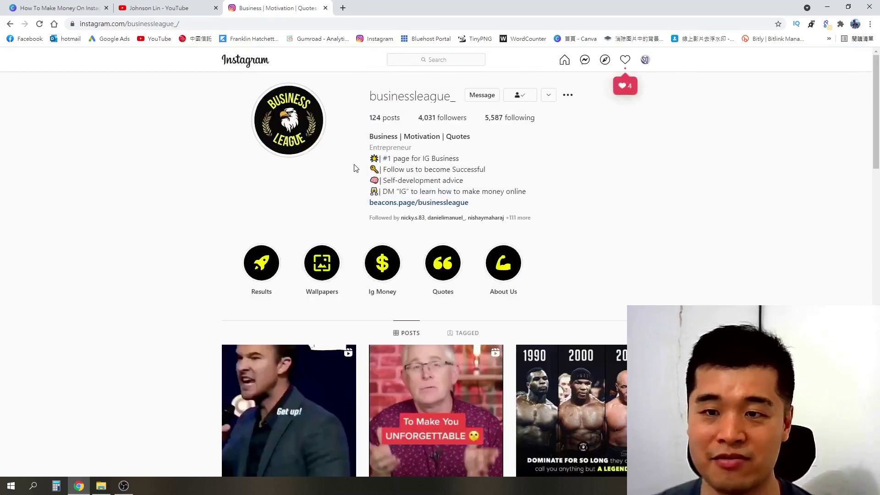
# Browse the businessleague_ posts for design ideas and open the "I trained 4 years to run 9 seconds" post.
pyautogui.scroll(-1, 353, 190)
pyautogui.scroll(-4, 352, 189)
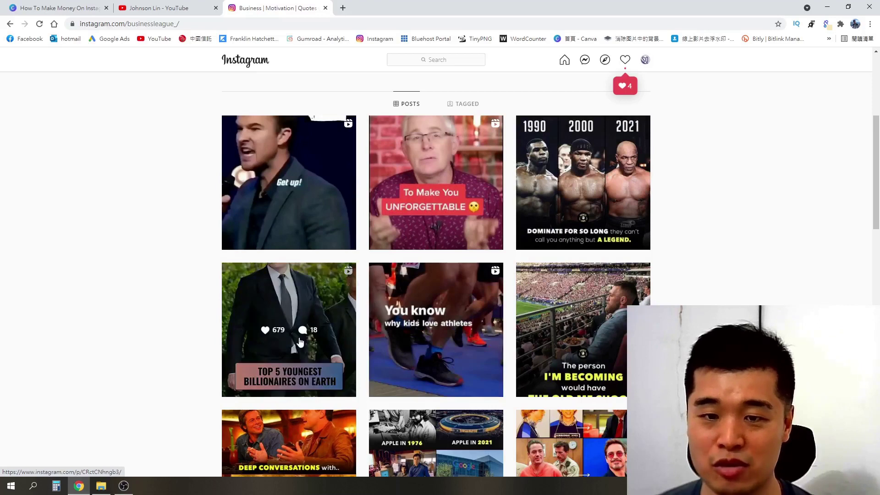
pyautogui.scroll(-3, 300, 342)
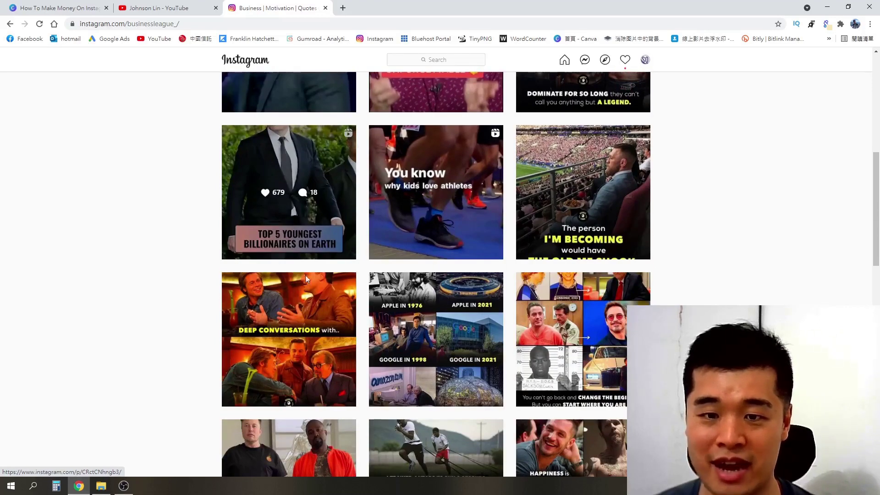
pyautogui.scroll(-3, 563, 350)
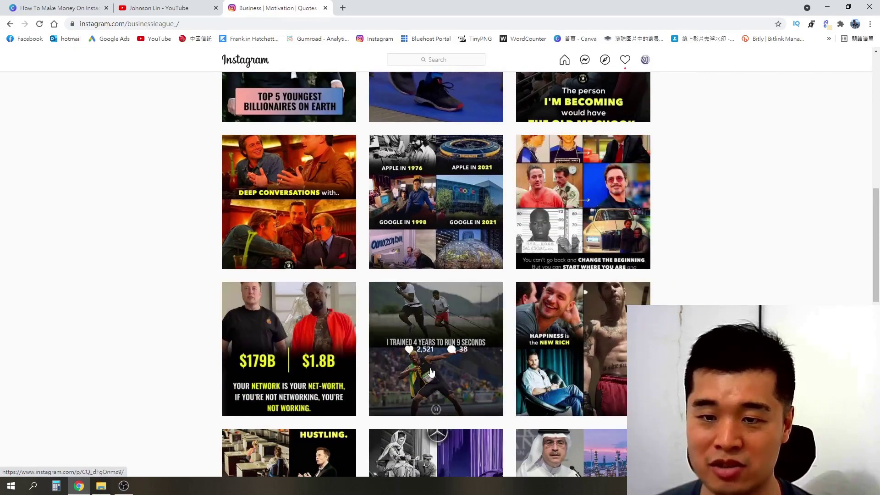
pyautogui.scroll(-4, 431, 373)
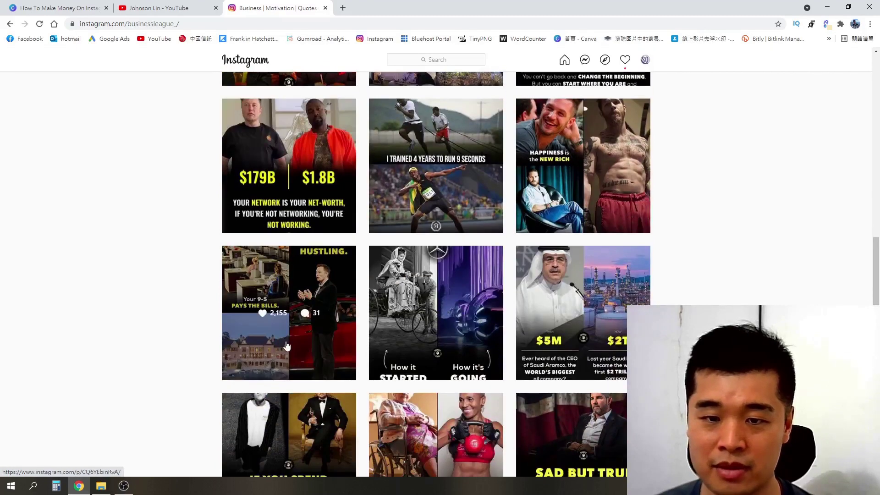
pyautogui.scroll(-3, 413, 343)
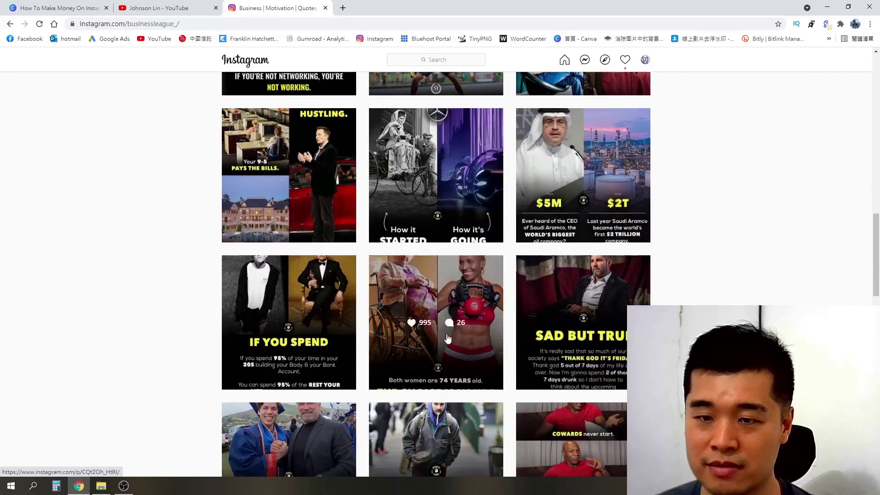
pyautogui.scroll(-3, 310, 342)
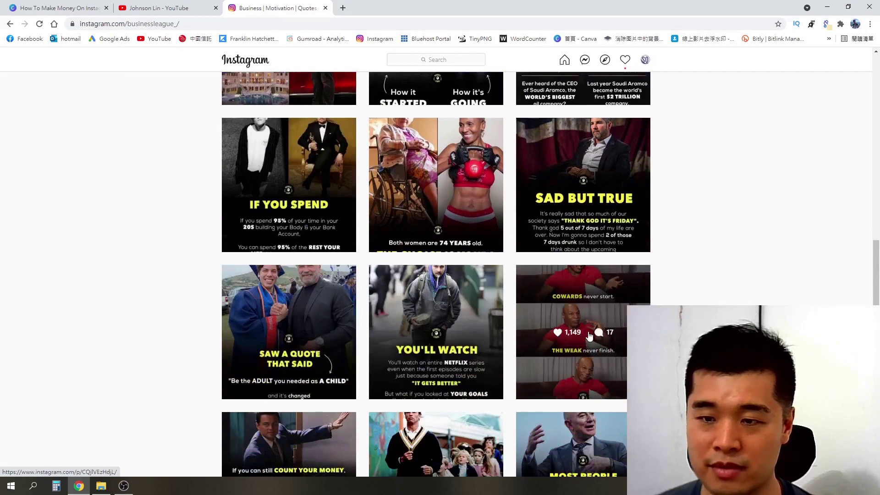
pyautogui.scroll(8, 439, 272)
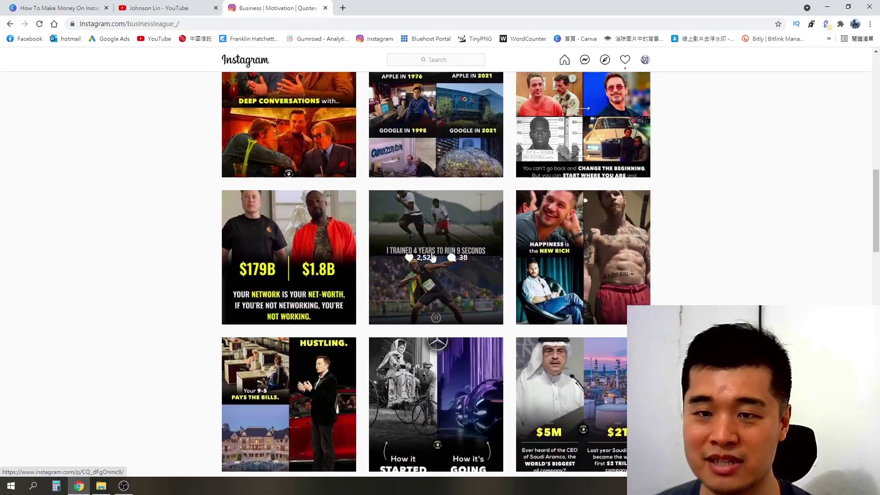
pyautogui.click(432, 263)
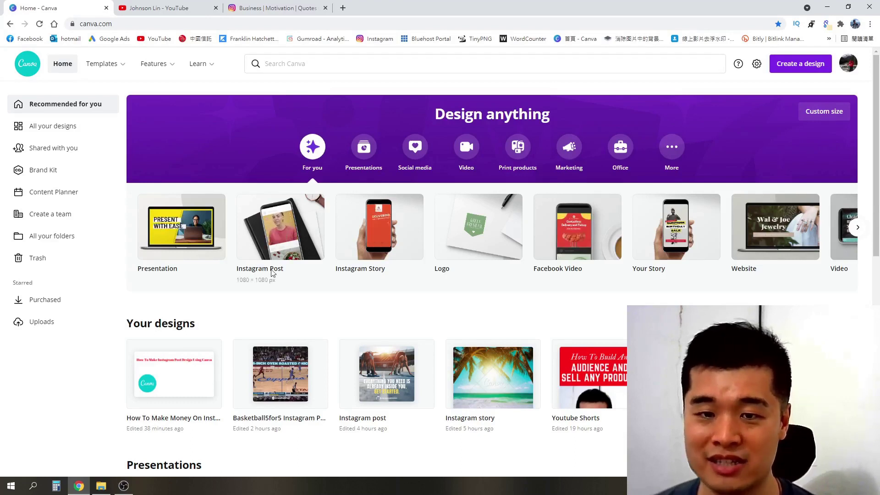
# Create a blank Instagram Post design in Canva and fill its background with black.
pyautogui.click(281, 243)
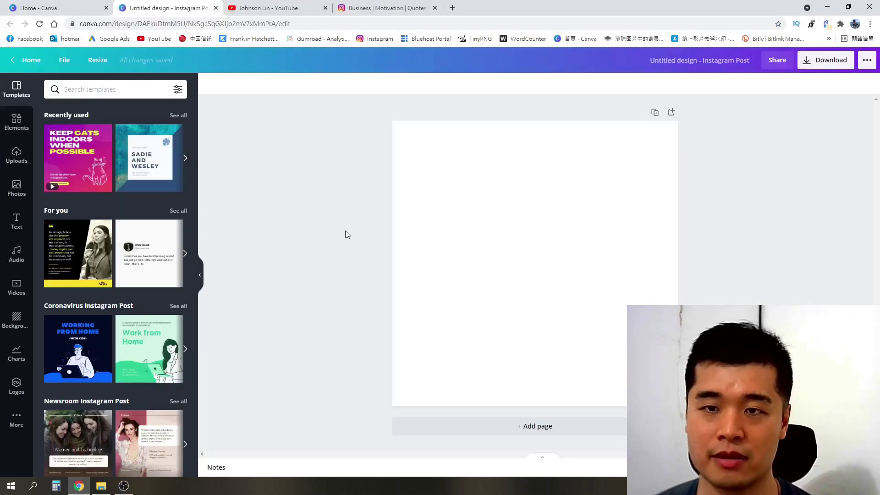
pyautogui.click(436, 207)
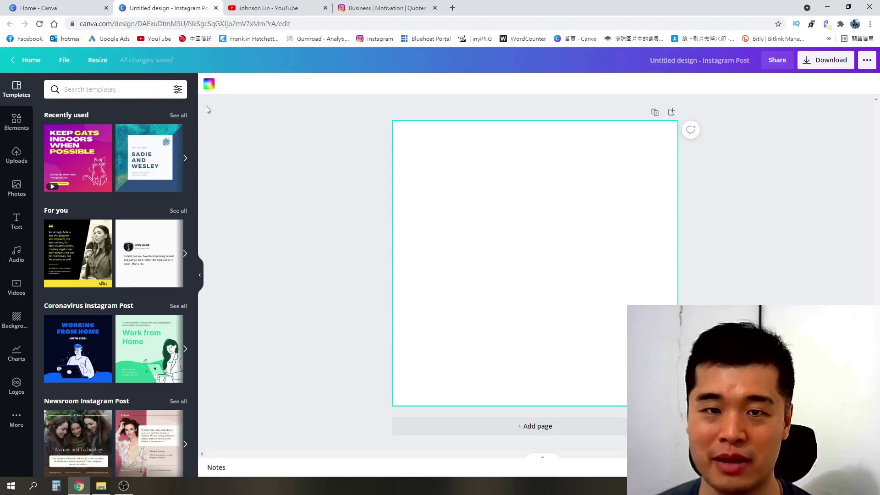
pyautogui.click(209, 84)
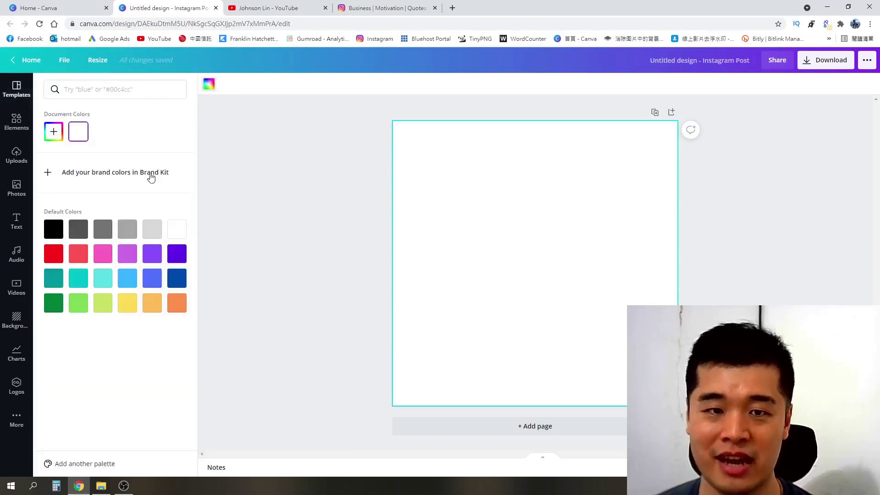
pyautogui.click(54, 229)
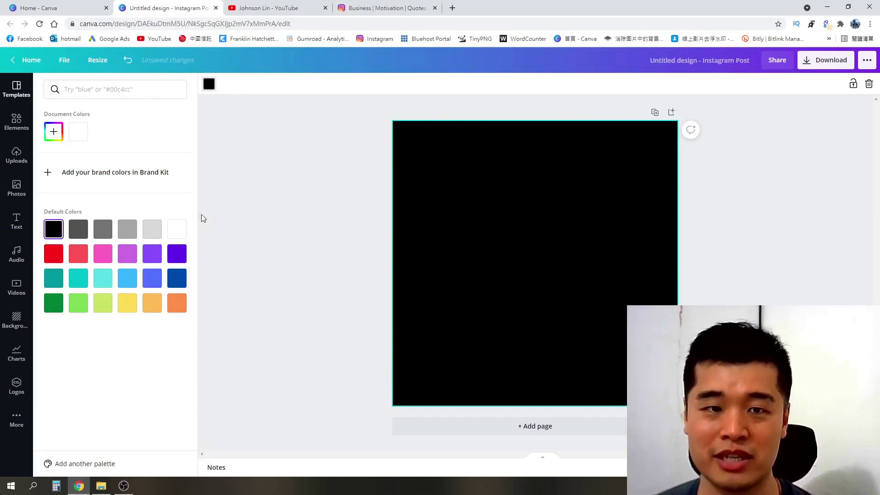
# Review the running post on Instagram, return to the Canva design and search its photos for "running".
pyautogui.click(376, 5)
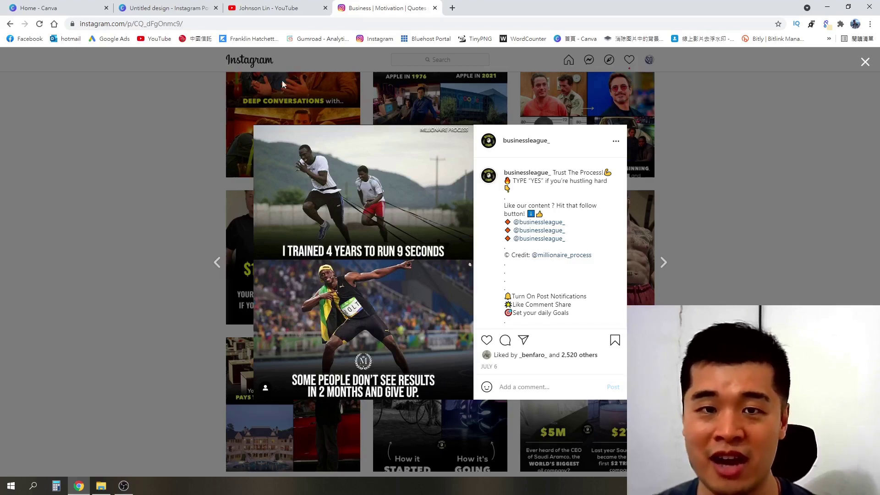
pyautogui.click(147, 7)
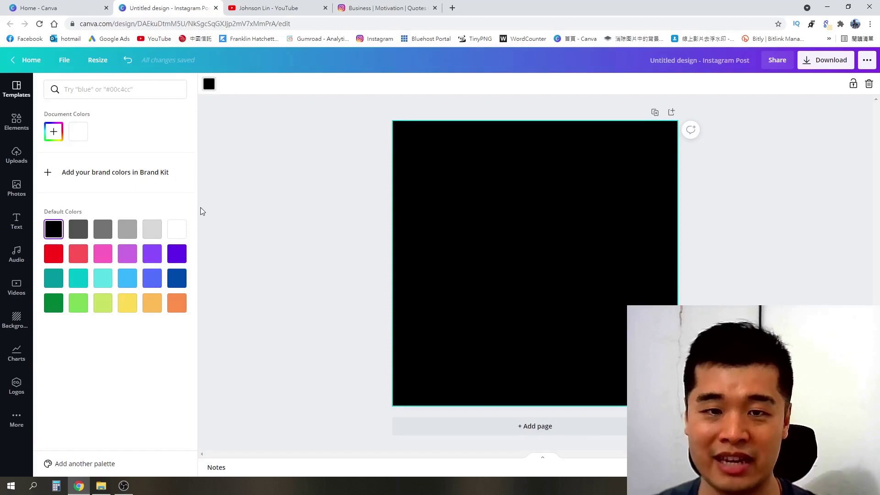
pyautogui.click(16, 188)
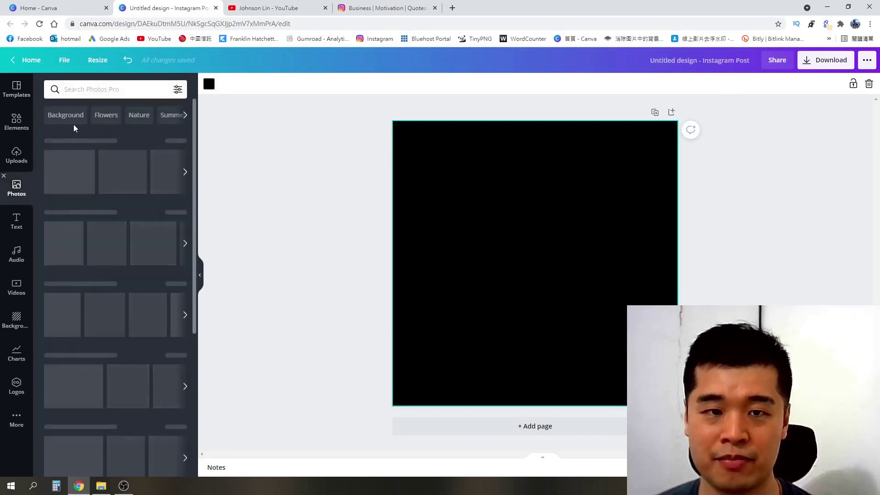
pyautogui.click(90, 87)
pyautogui.write('running')
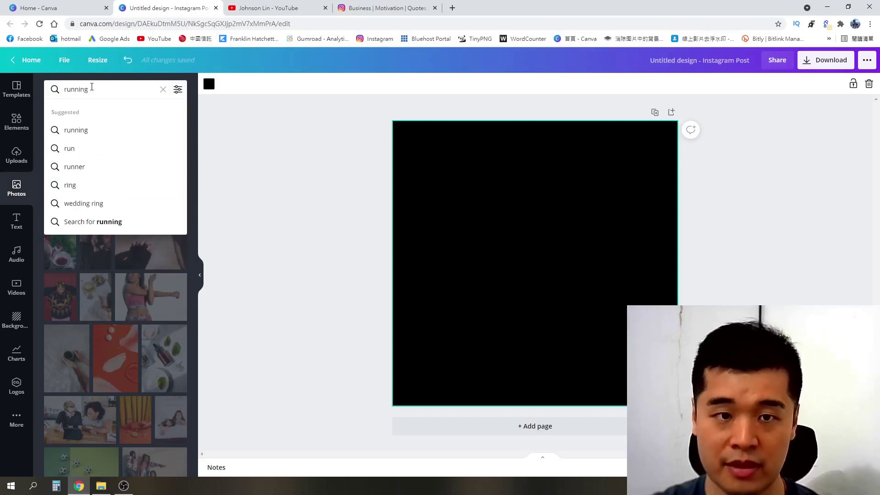
pyautogui.press('Return')
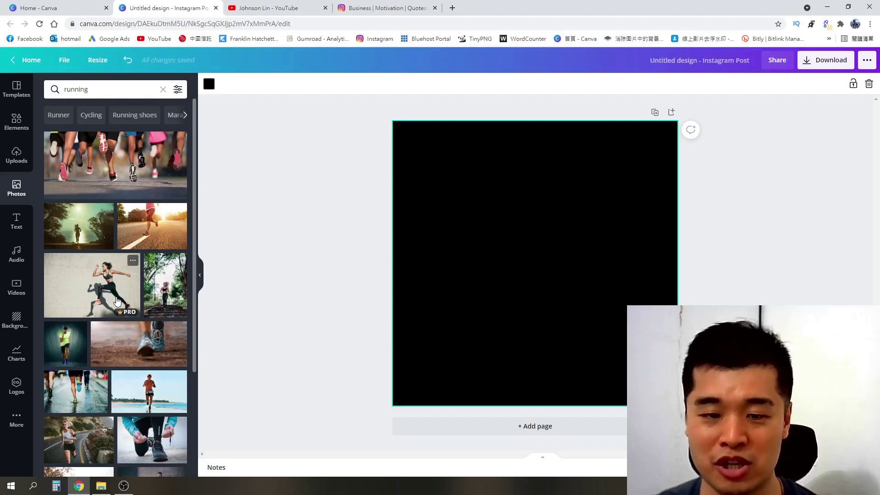
# Find the free photo of the athlete in a starting crouch on a track and fill the page with it.
pyautogui.scroll(-5, 118, 261)
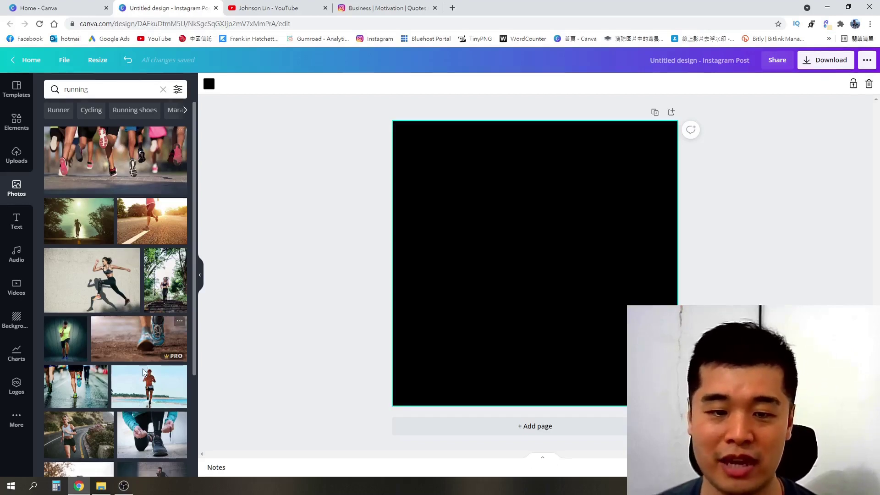
pyautogui.scroll(-2, 113, 363)
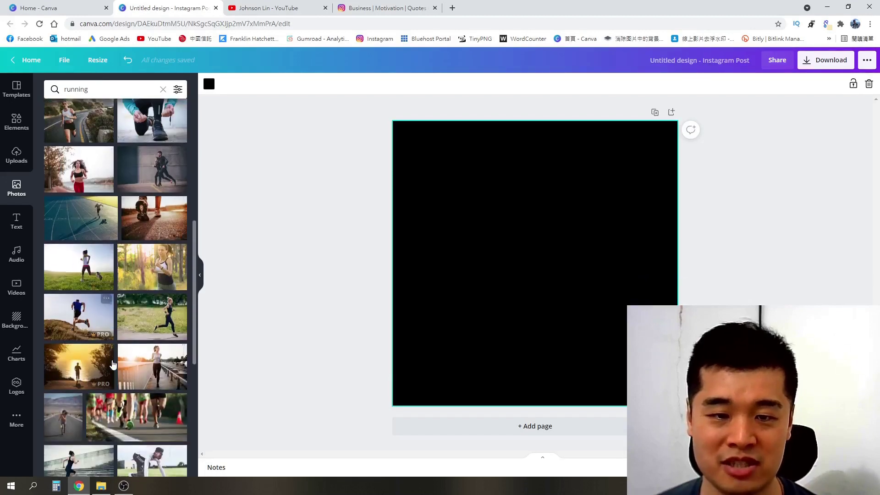
pyautogui.scroll(-2, 113, 365)
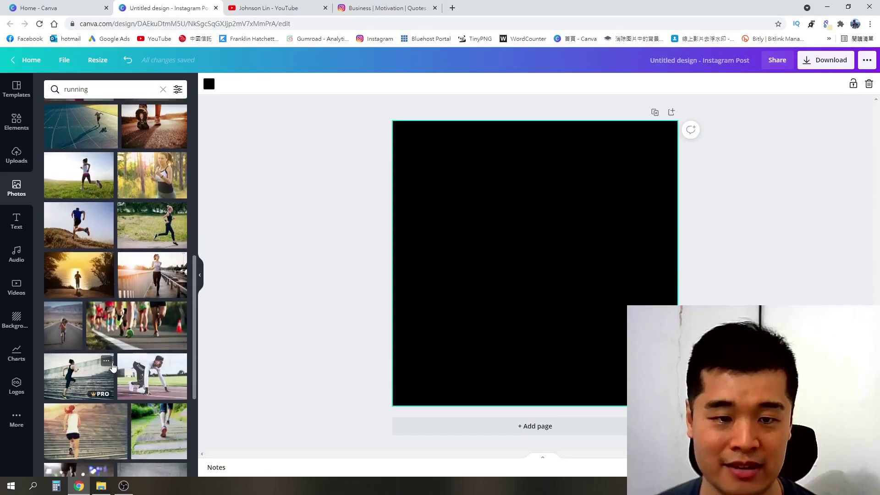
pyautogui.scroll(-1, 113, 365)
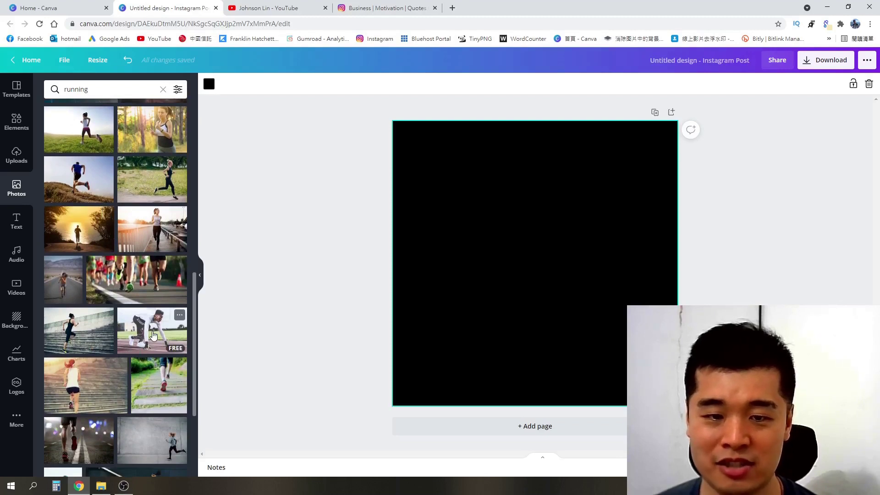
pyautogui.moveTo(153, 335); pyautogui.dragTo(398, 271)
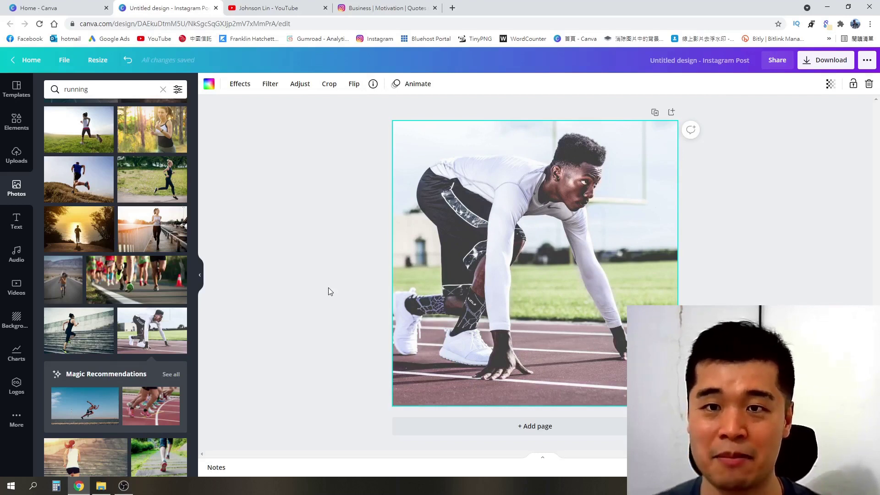
# Add a heading to the page, enlarge it to size 65.6 and widen its text box.
pyautogui.click(17, 224)
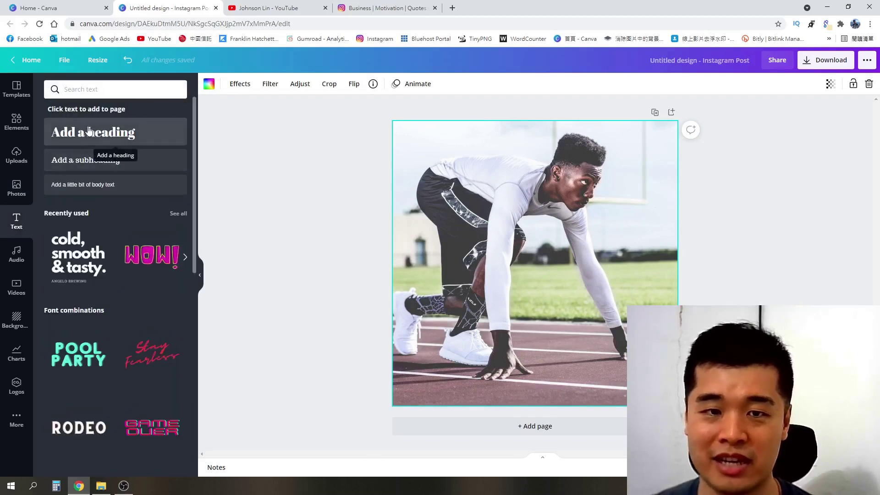
pyautogui.click(90, 131)
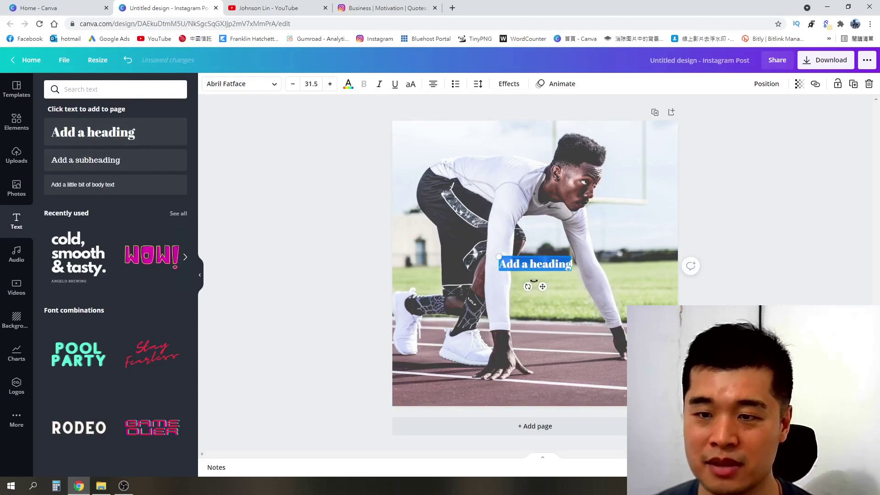
pyautogui.moveTo(470, 239); pyautogui.dragTo(421, 243)
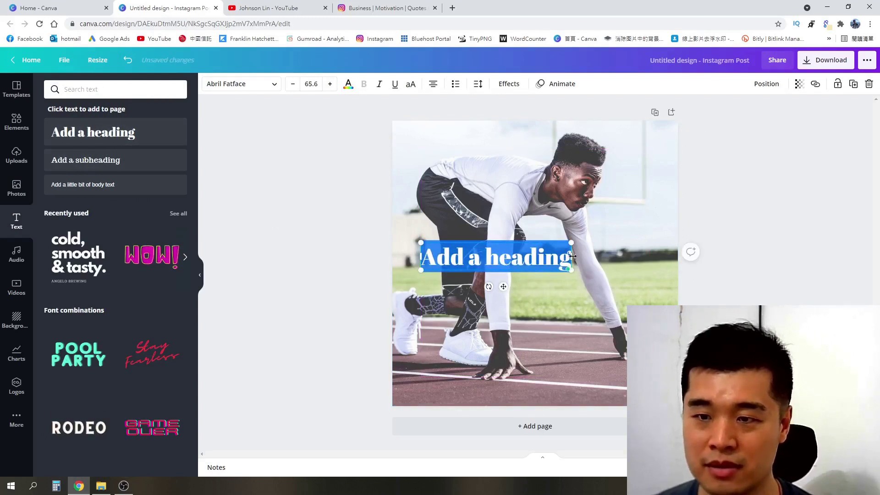
pyautogui.moveTo(575, 257); pyautogui.dragTo(649, 257)
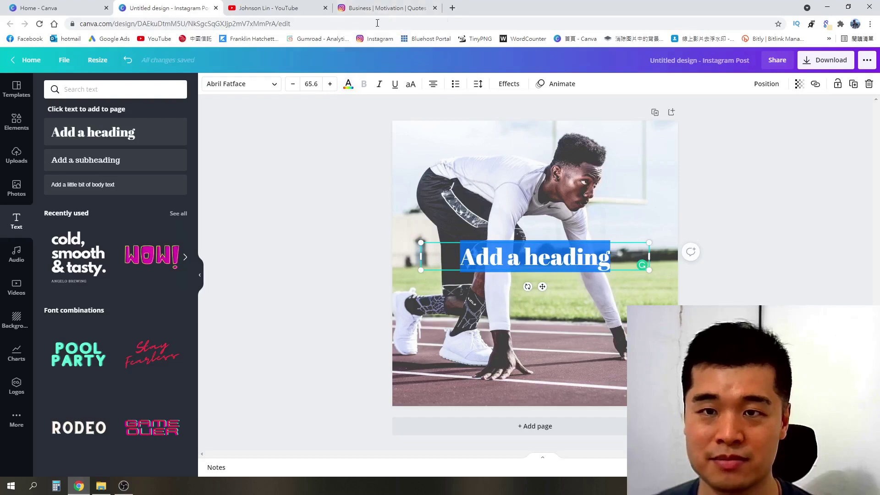
# Replace the heading with "I trained 4 years to run 9 second some people don't see results in 2 months and give up" in white.
pyautogui.click(375, 8)
pyautogui.hotkey('ctrl', '2')
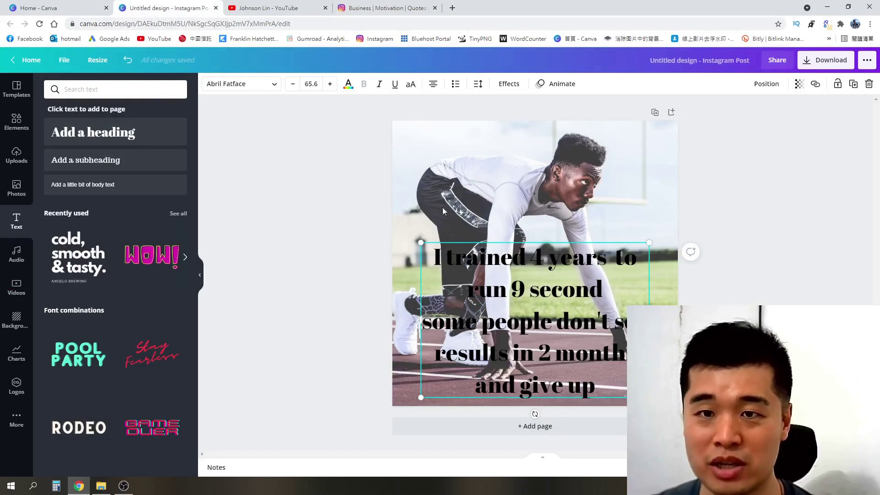
pyautogui.click(348, 85)
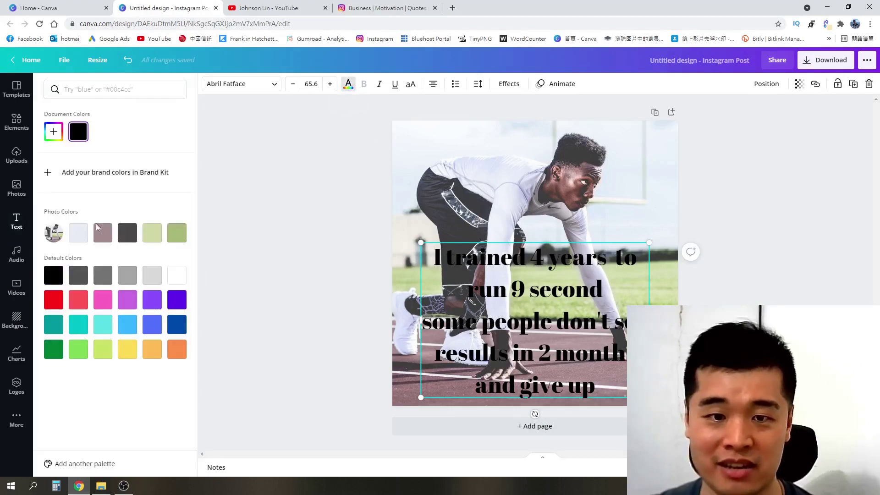
pyautogui.click(181, 277)
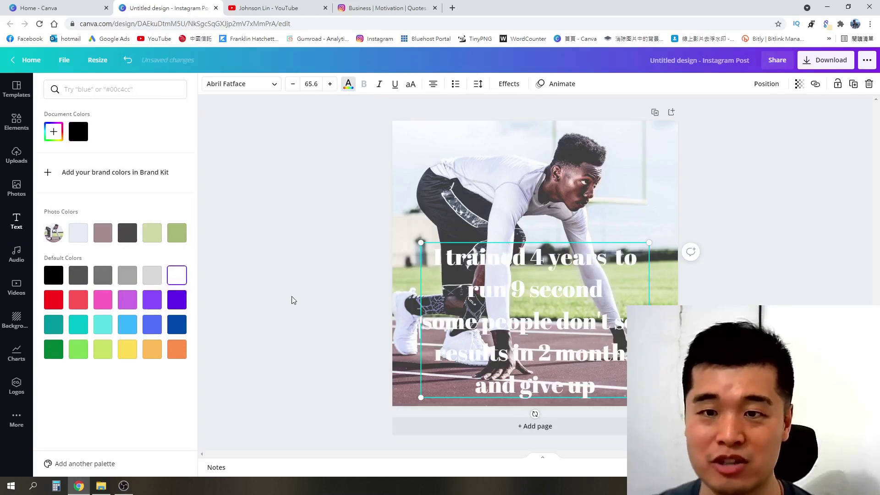
# Set the transparency of the athlete background photo to 63 so the white quote stands out.
pyautogui.click(440, 158)
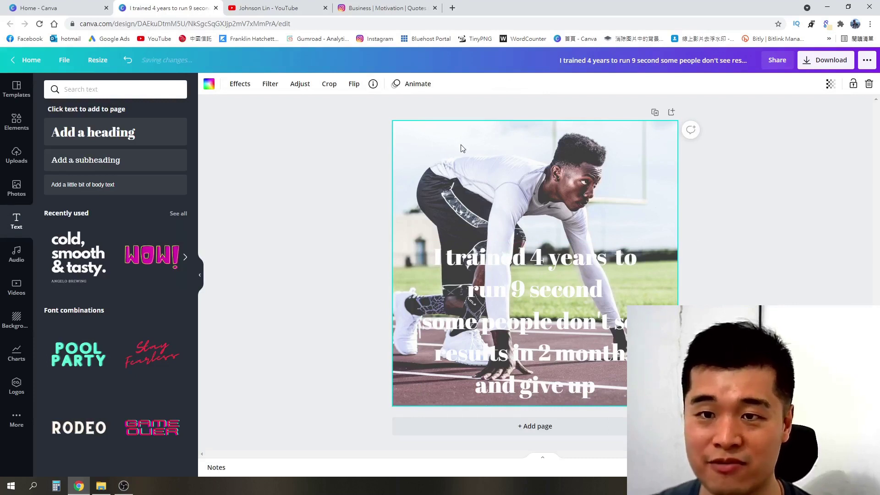
pyautogui.click(830, 87)
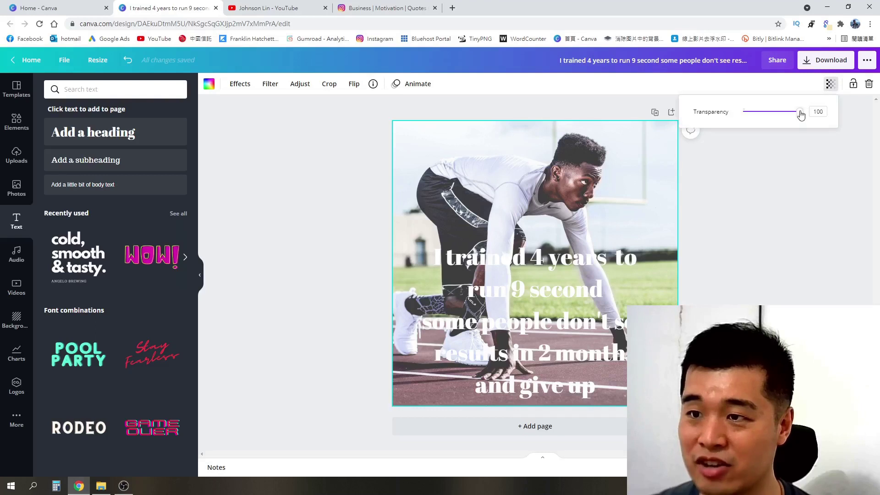
pyautogui.moveTo(801, 117); pyautogui.dragTo(780, 116)
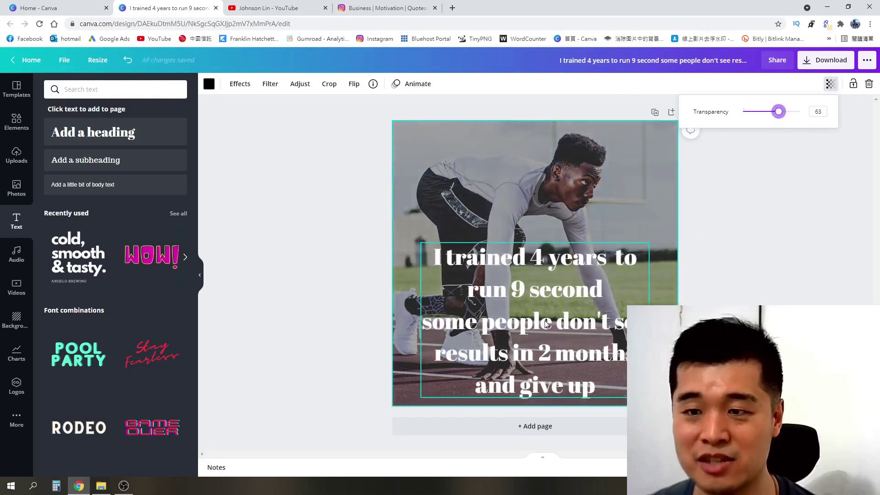
# Convert the quote text to all uppercase and move it up so it fits within the page.
pyautogui.click(560, 322)
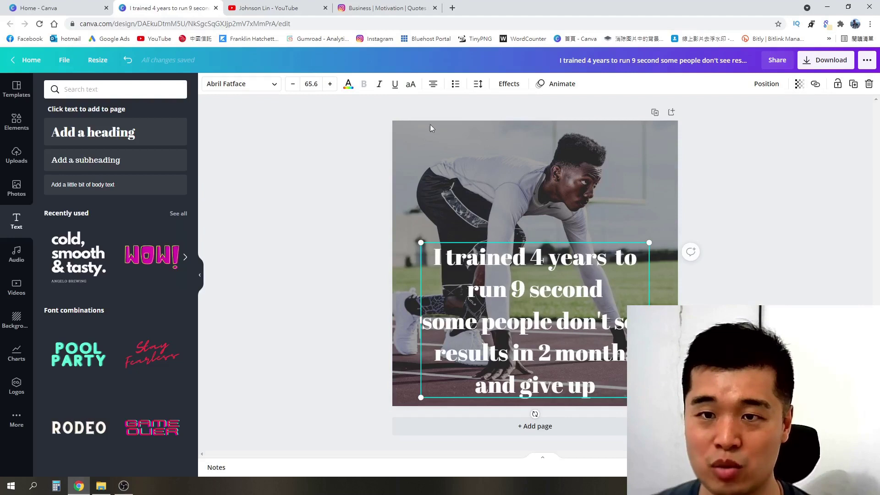
pyautogui.click(410, 87)
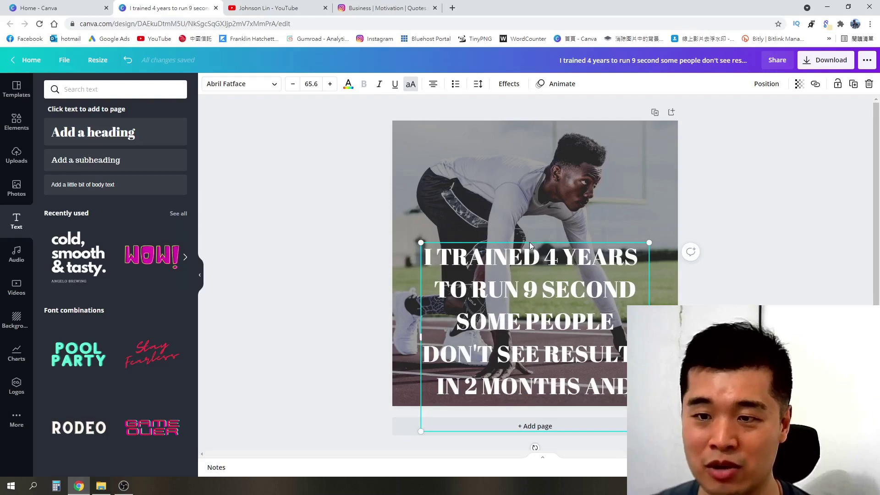
pyautogui.moveTo(529, 243); pyautogui.dragTo(517, 189)
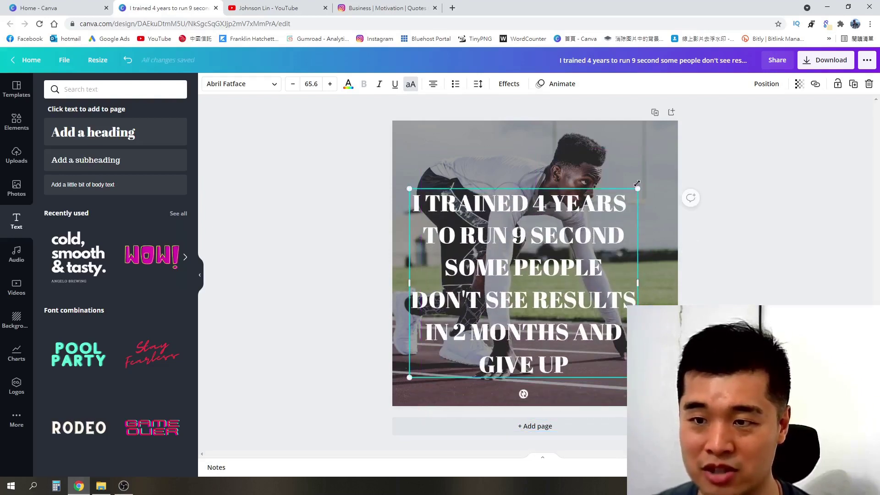
# Shrink the quote text and widen its box to fit three lines across the lower part of the page.
pyautogui.moveTo(637, 188); pyautogui.dragTo(608, 213)
pyautogui.moveTo(608, 299); pyautogui.dragTo(685, 300)
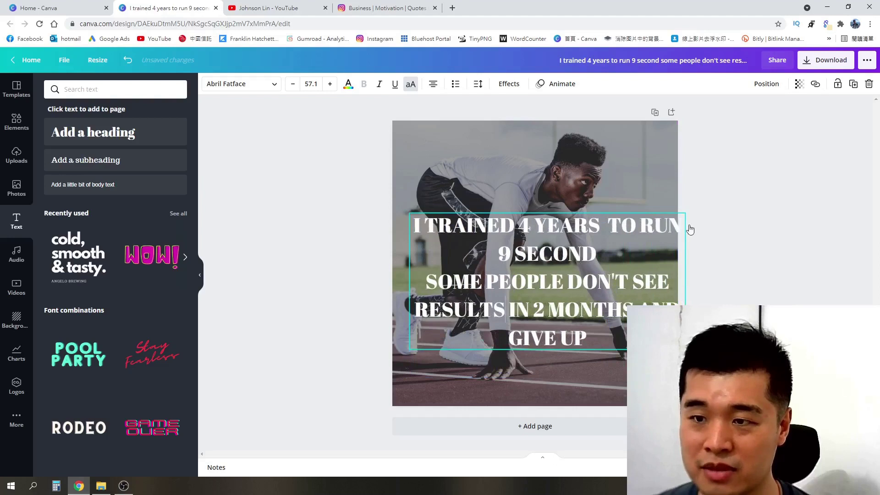
pyautogui.moveTo(685, 213); pyautogui.dragTo(635, 238)
pyautogui.moveTo(635, 299); pyautogui.dragTo(496, 275)
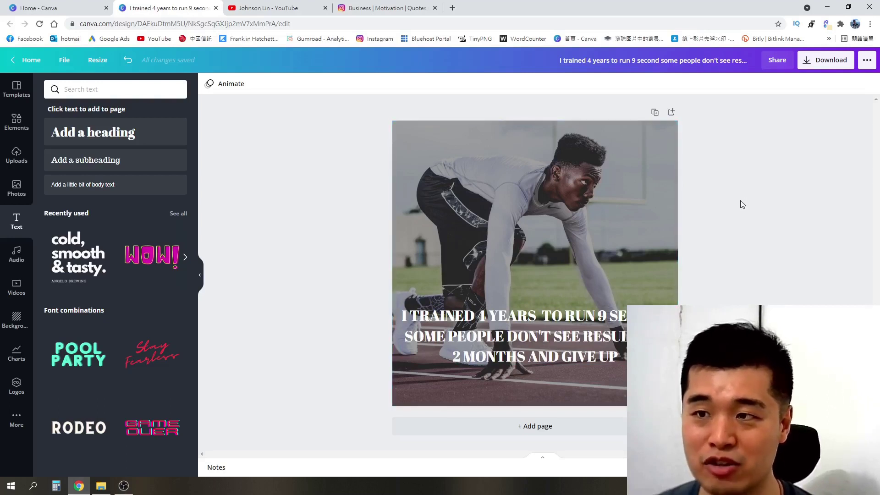
# Download the finished design as a PNG at size 1.
pyautogui.click(823, 63)
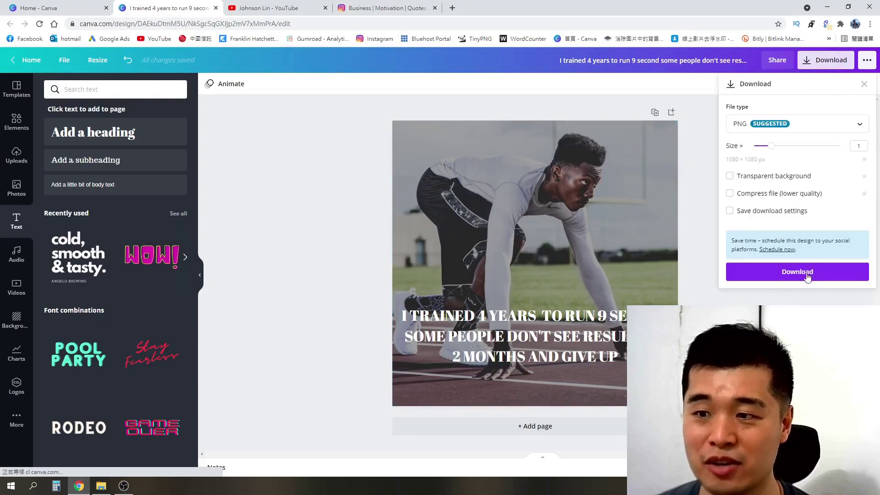
pyautogui.click(807, 274)
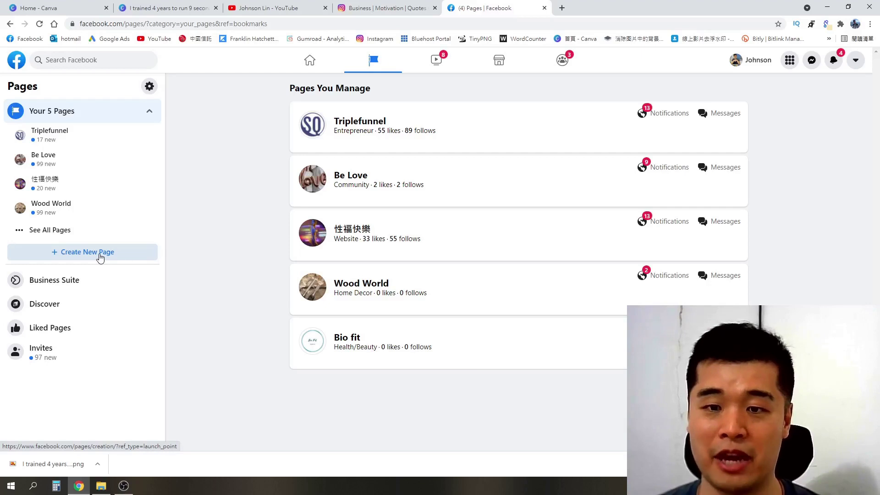
# Open the Wood World Facebook page's settings and check its connected Instagram account.
pyautogui.click(373, 287)
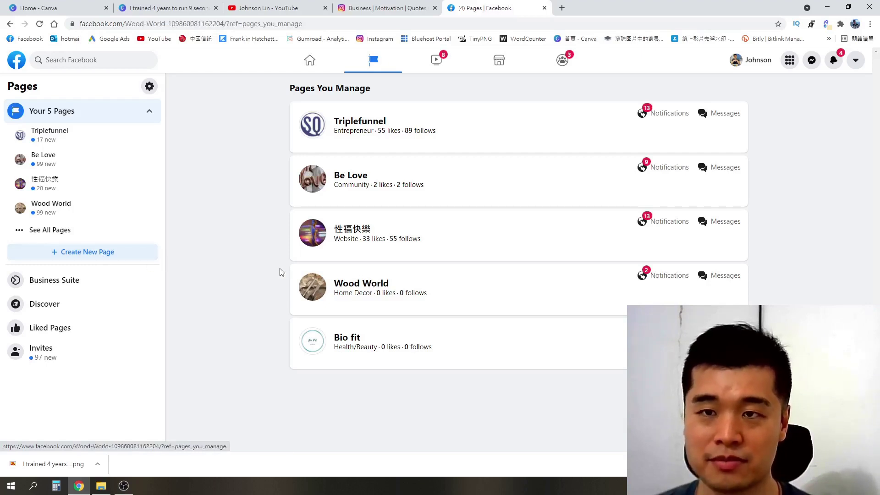
pyautogui.scroll(-1, 86, 252)
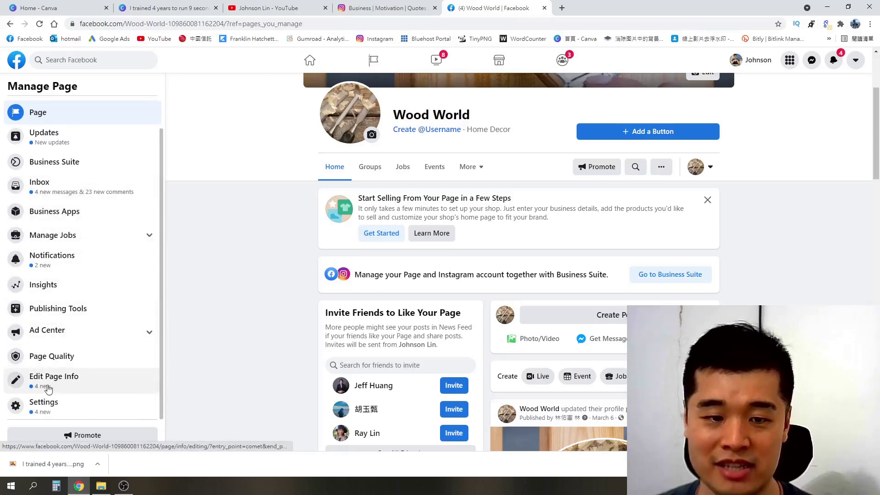
pyautogui.click(49, 413)
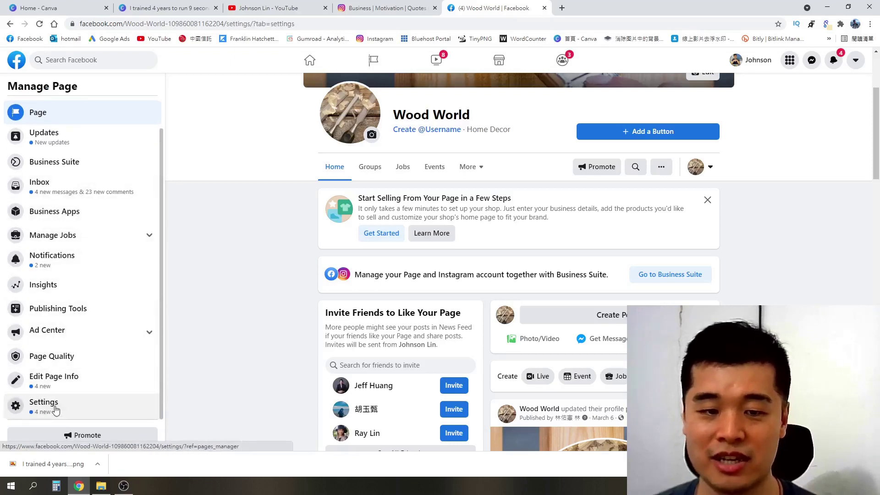
pyautogui.scroll(-4, 88, 263)
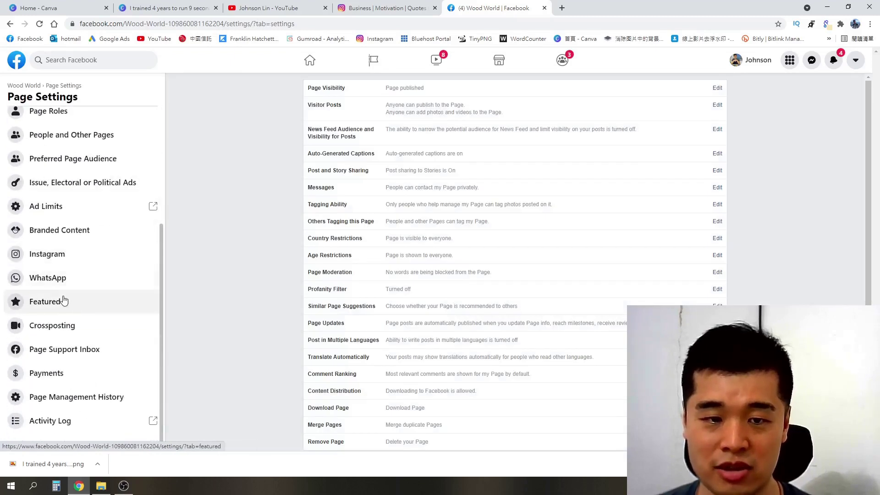
pyautogui.click(50, 262)
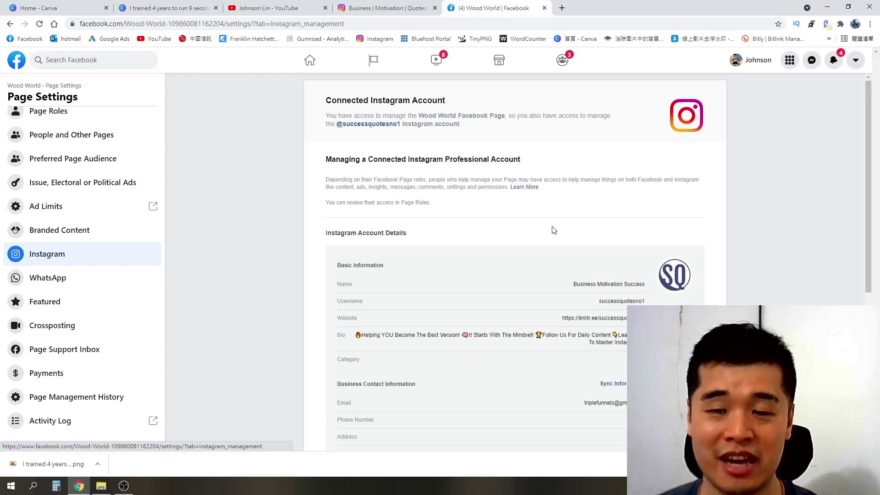
# Search Facebook for "creator studio", open Creator Studio and switch it to the Instagram accounts.
pyautogui.click(74, 60)
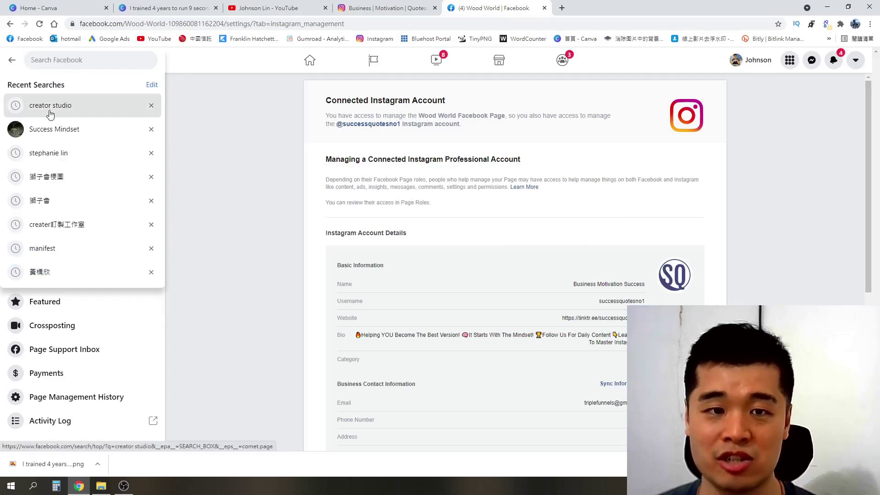
pyautogui.click(50, 110)
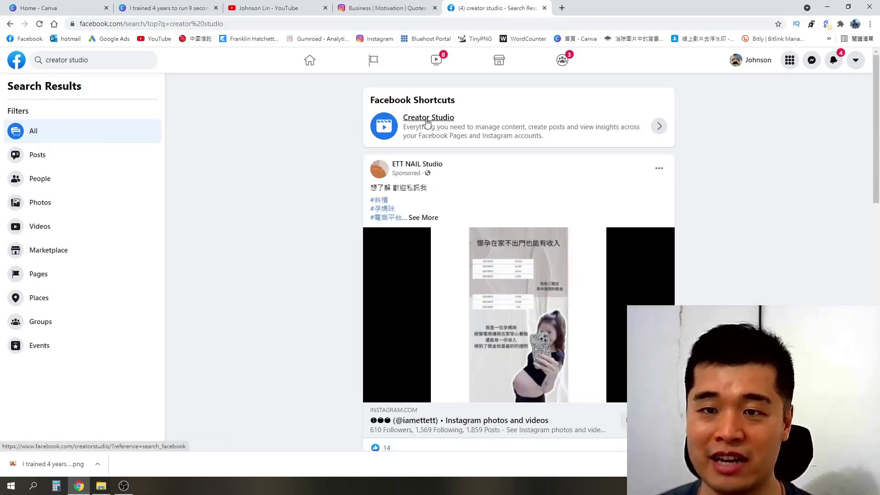
pyautogui.moveTo(409, 127); pyautogui.dragTo(542, 138)
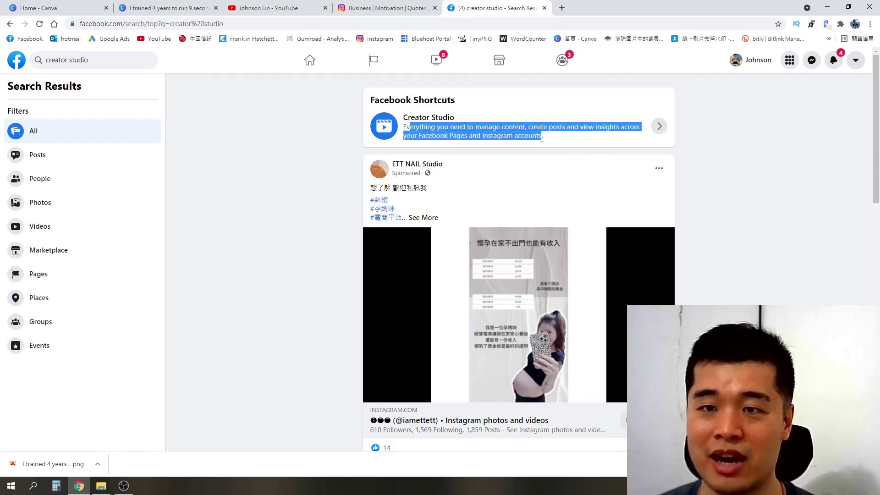
pyautogui.click(430, 118)
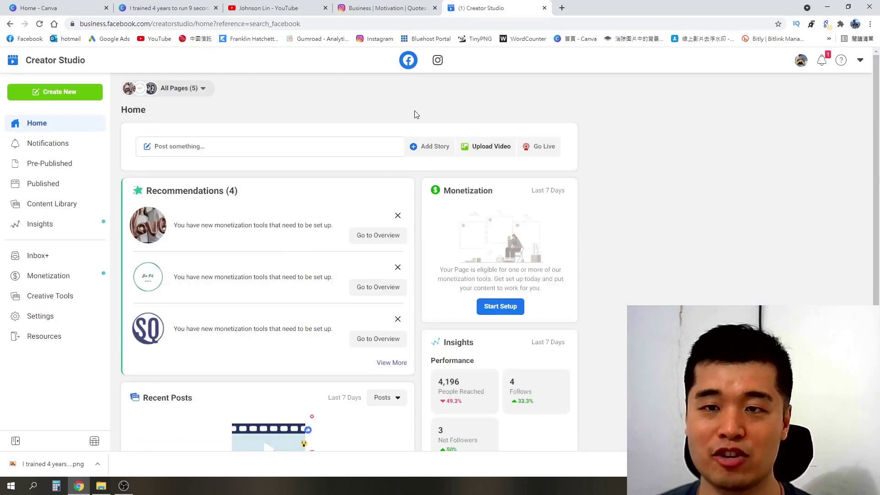
pyautogui.click(440, 63)
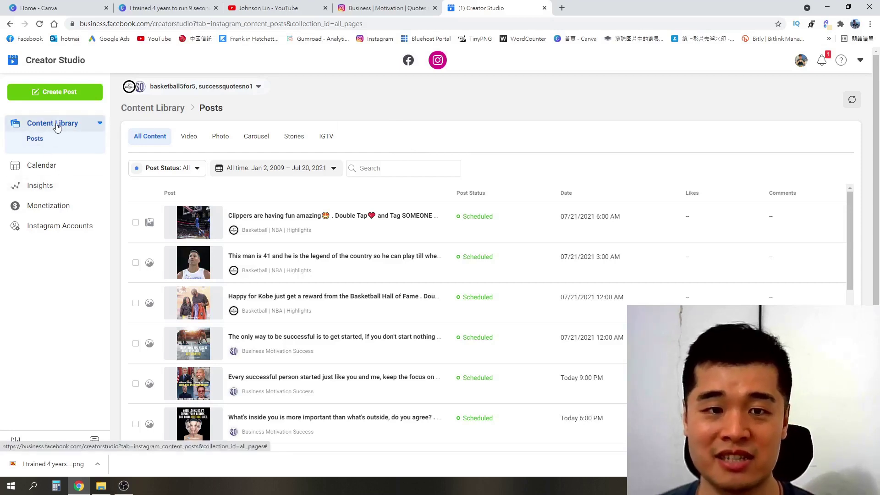
# Look through the Instagram Calendar, Insights and Monetization sections and return to the Content Library posts.
pyautogui.click(42, 170)
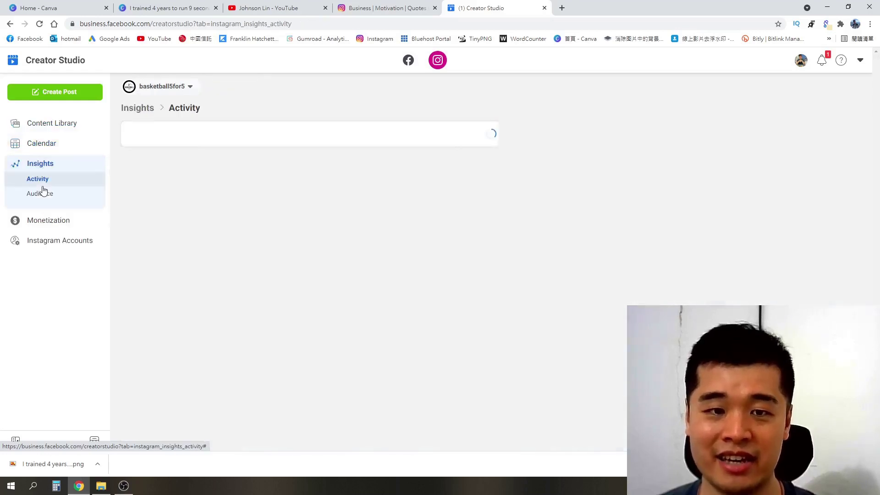
pyautogui.click(47, 231)
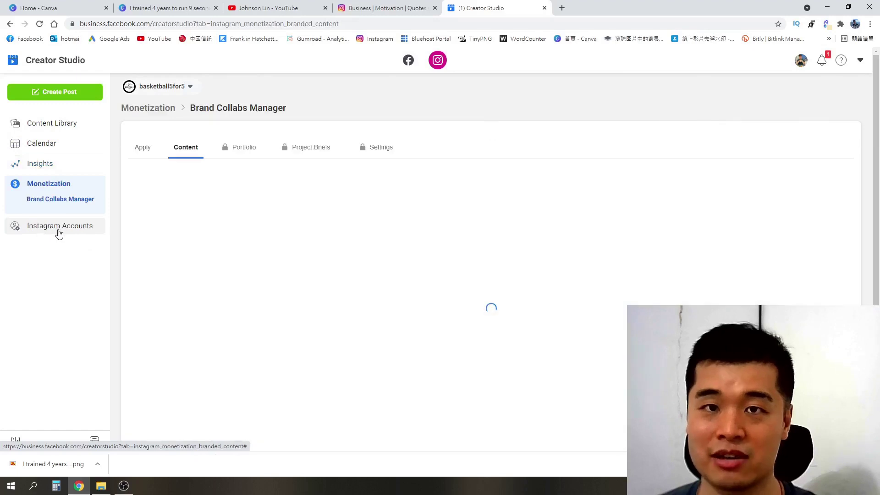
pyautogui.click(52, 128)
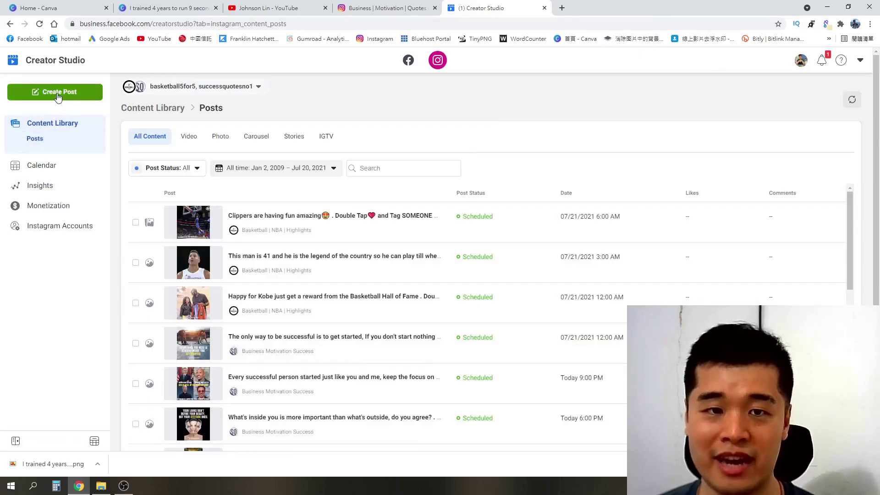
# Start a new Instagram Feed post for the successquotesno1 account.
pyautogui.click(57, 96)
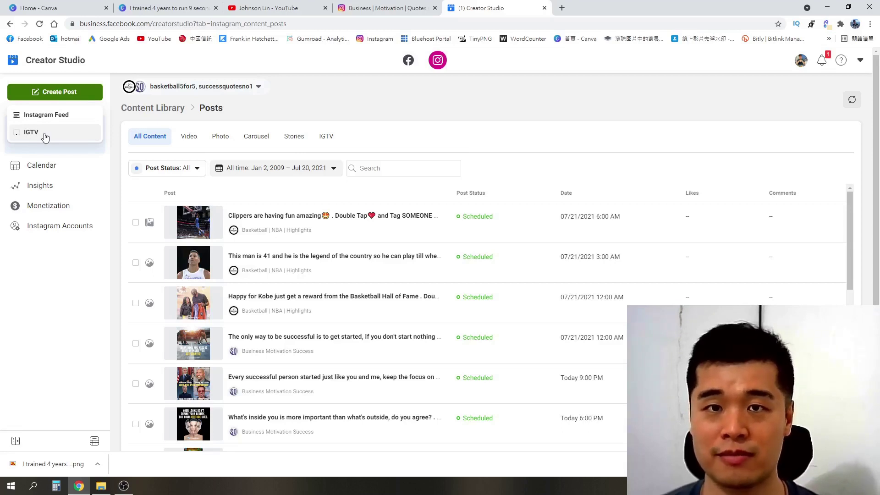
pyautogui.click(46, 115)
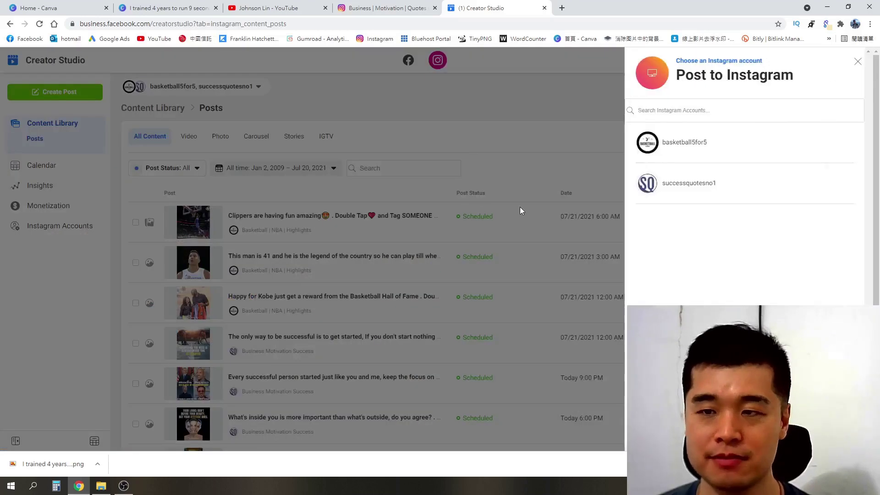
pyautogui.click(681, 189)
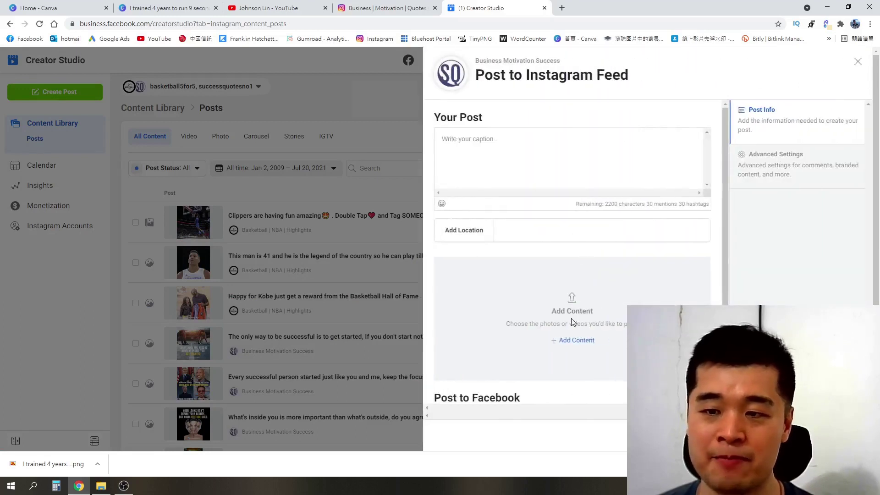
# Upload the downloaded "I trained 4 years to run 9 second..." image from the desktop to the post.
pyautogui.click(571, 345)
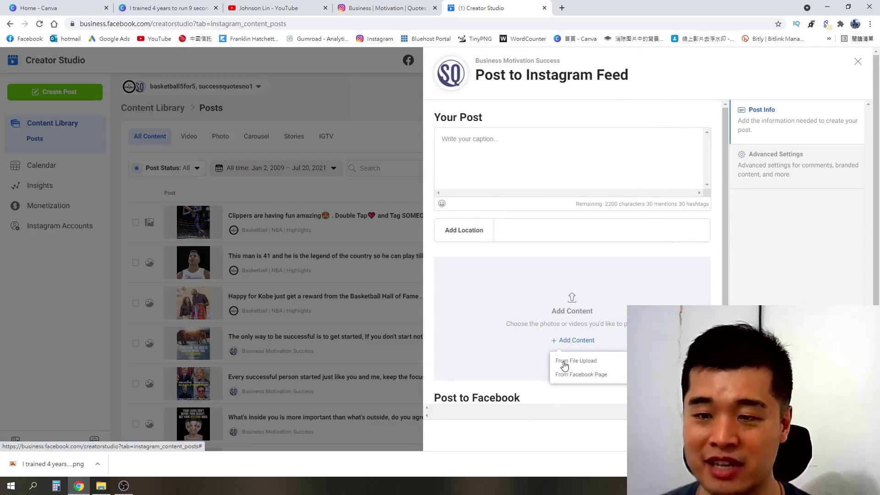
pyautogui.click(581, 365)
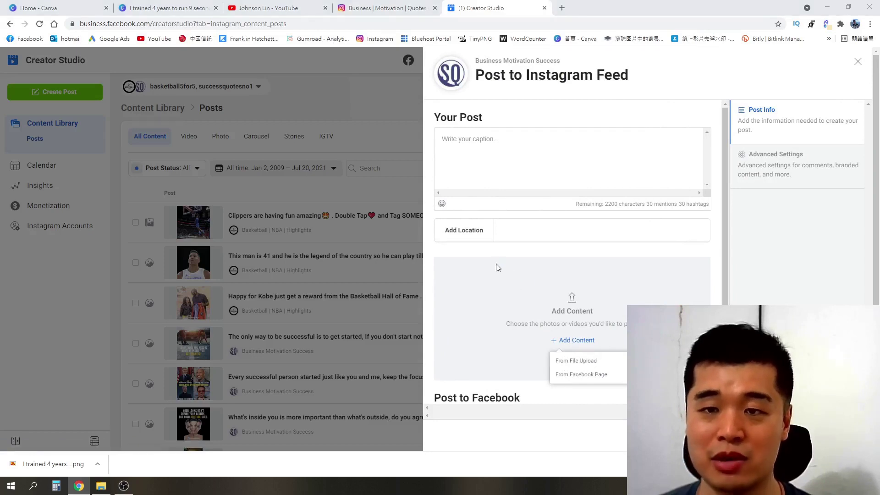
pyautogui.click(355, 73)
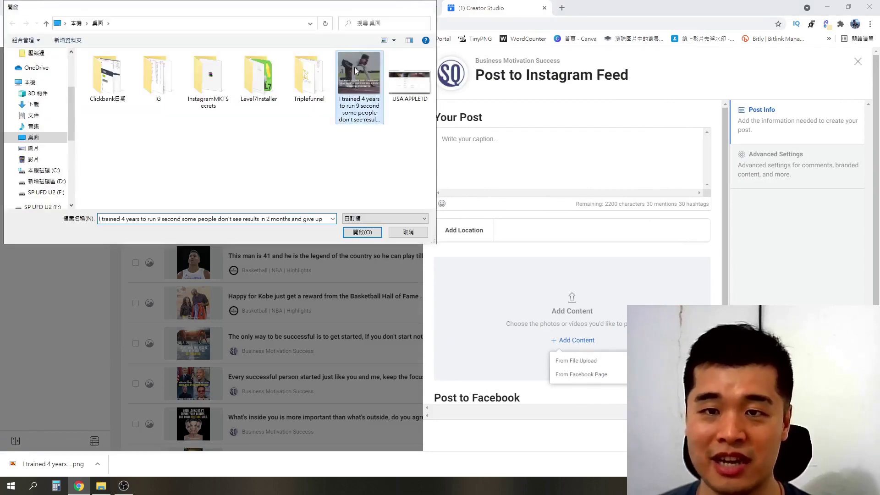
pyautogui.doubleClick(355, 74)
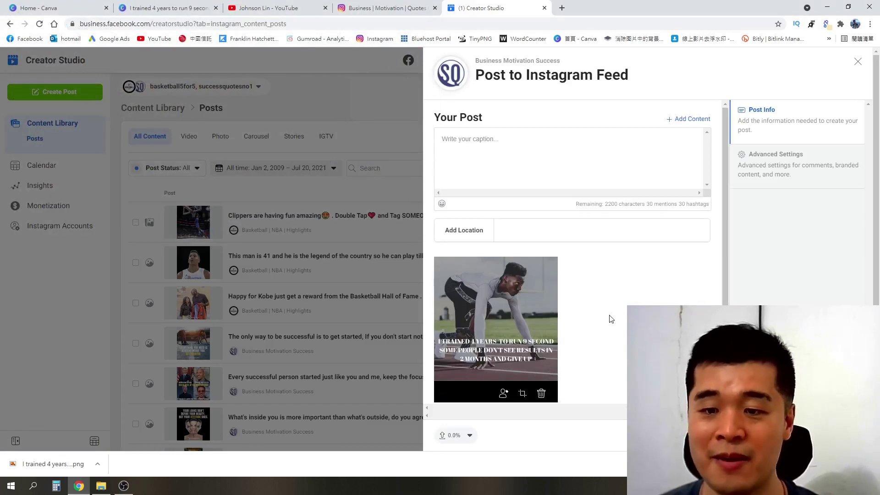
# Write the caption "Focus on your goals and NEVER GIVE UP" with a tap-and-tag request, add #motivationalquotes #successquotes, and set the location to New York.
pyautogui.click(469, 147)
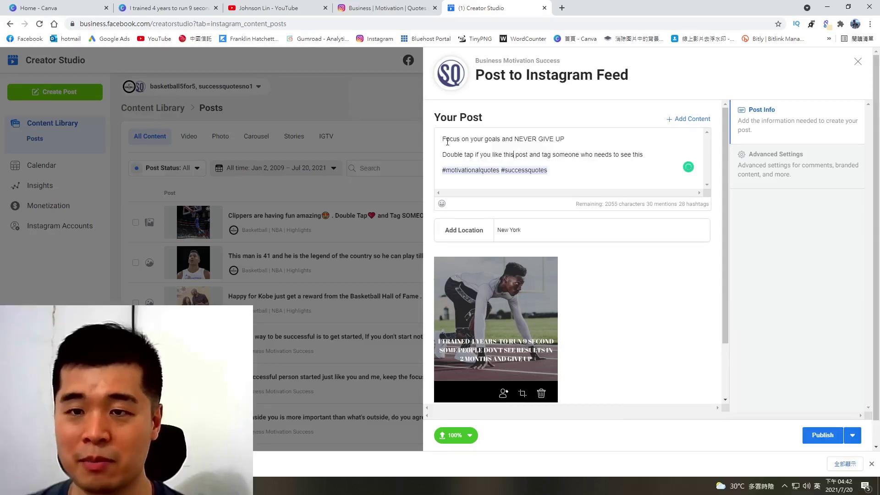
pyautogui.moveTo(444, 141); pyautogui.dragTo(566, 140)
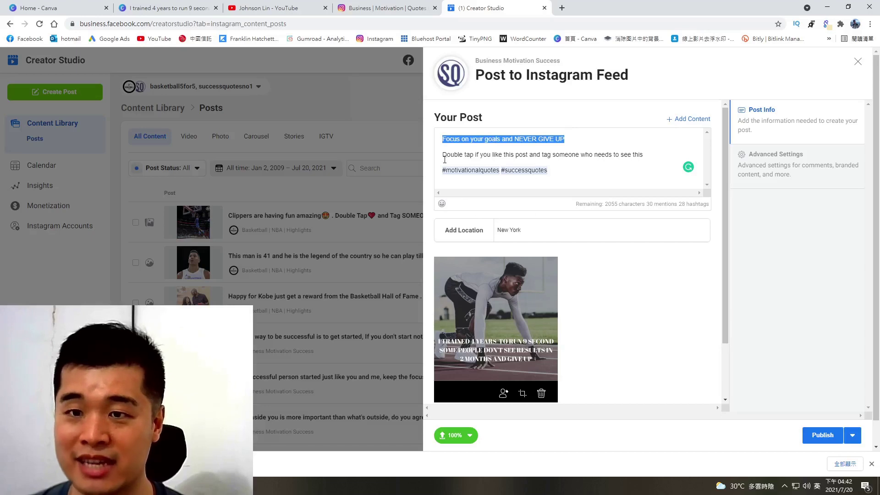
pyautogui.moveTo(444, 156); pyautogui.dragTo(642, 154)
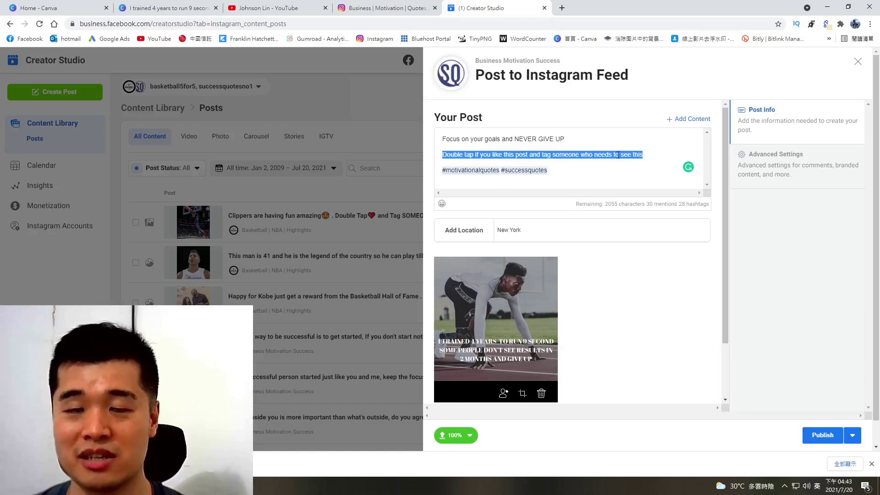
pyautogui.moveTo(563, 170); pyautogui.dragTo(443, 174)
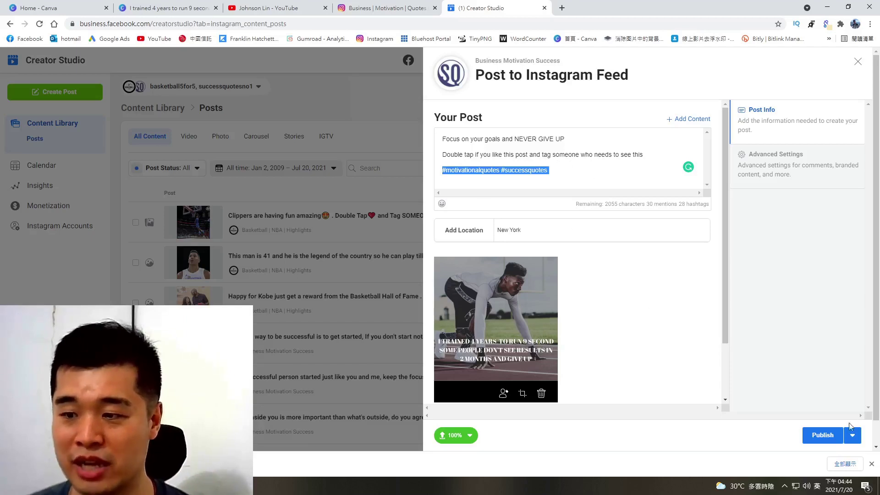
# Look through the publishing options of the Instagram post, including Save as Draft, and choose Schedule.
pyautogui.click(858, 439)
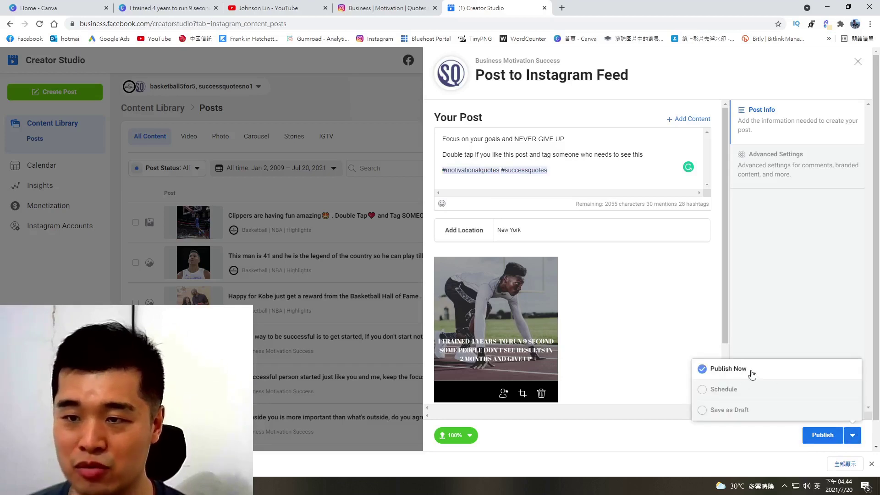
pyautogui.click(723, 390)
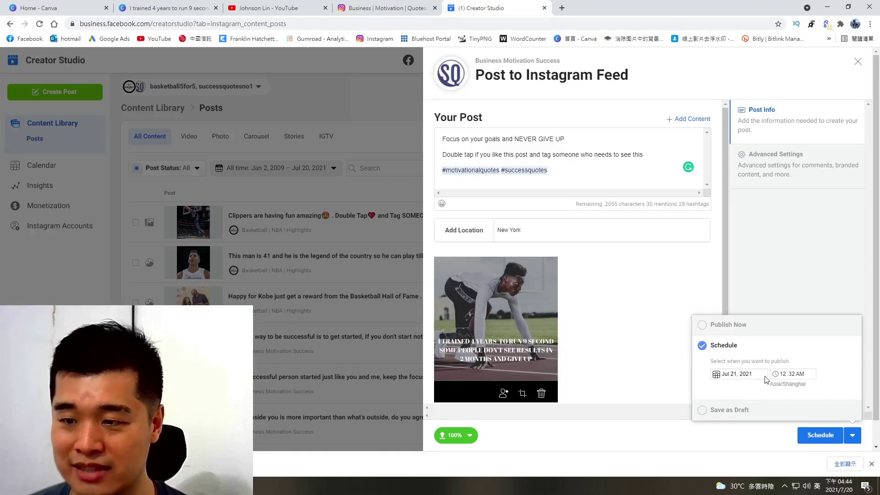
pyautogui.click(733, 410)
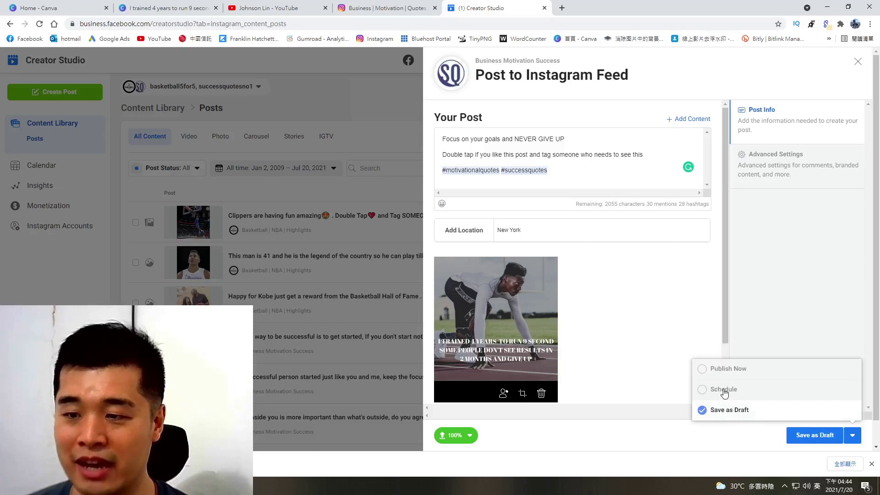
pyautogui.click(726, 391)
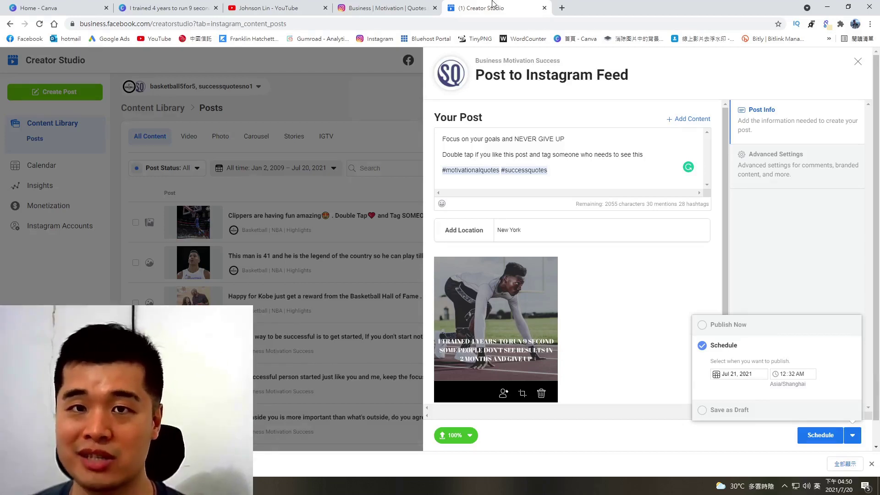
# Switch to the Instagram Marketing Secrets page on Gumroad and read the list under "Here's what you'll discover in this guide".
pyautogui.click(393, 8)
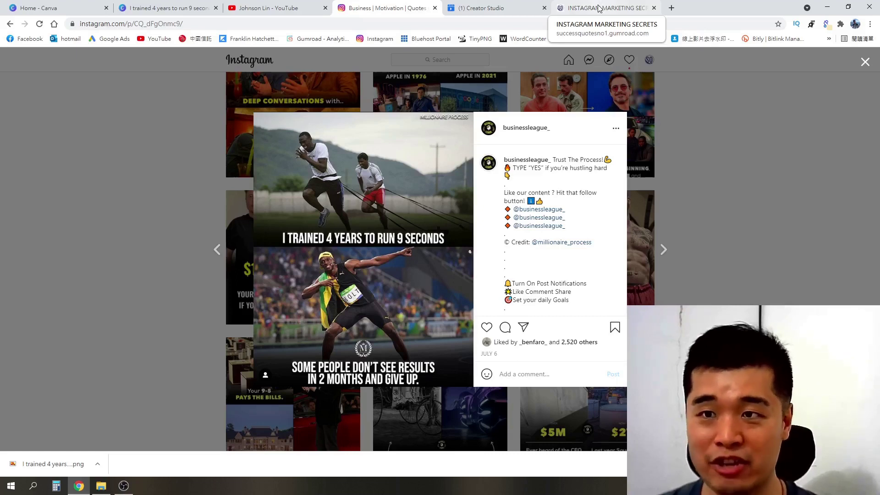
pyautogui.click(599, 8)
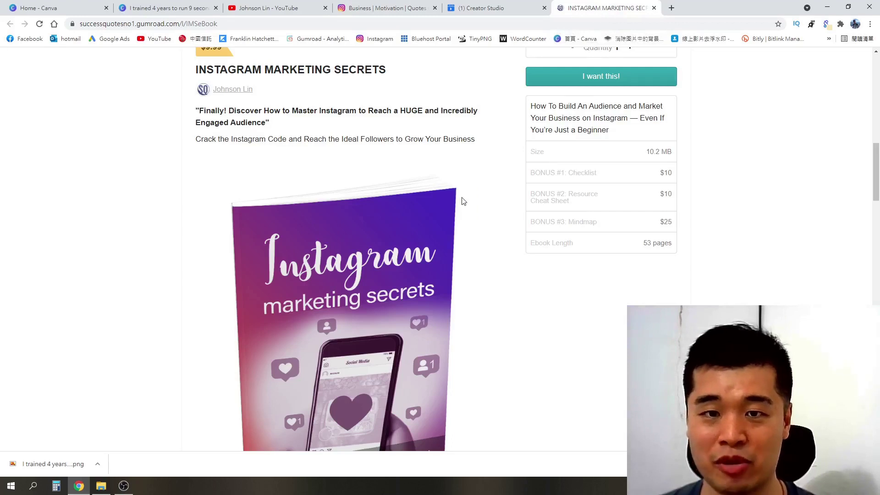
pyautogui.scroll(-8, 463, 201)
pyautogui.moveTo(209, 228); pyautogui.dragTo(466, 238)
pyautogui.moveTo(223, 252); pyautogui.dragTo(347, 251)
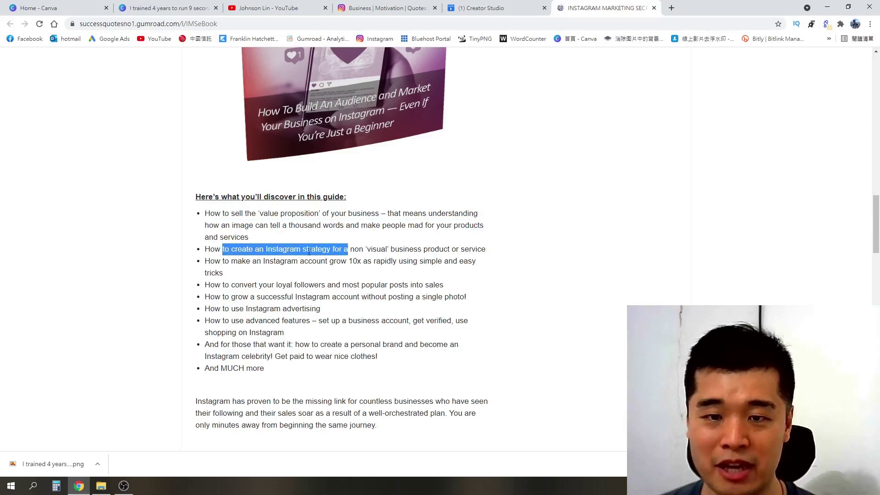
pyautogui.moveTo(264, 261); pyautogui.dragTo(360, 262)
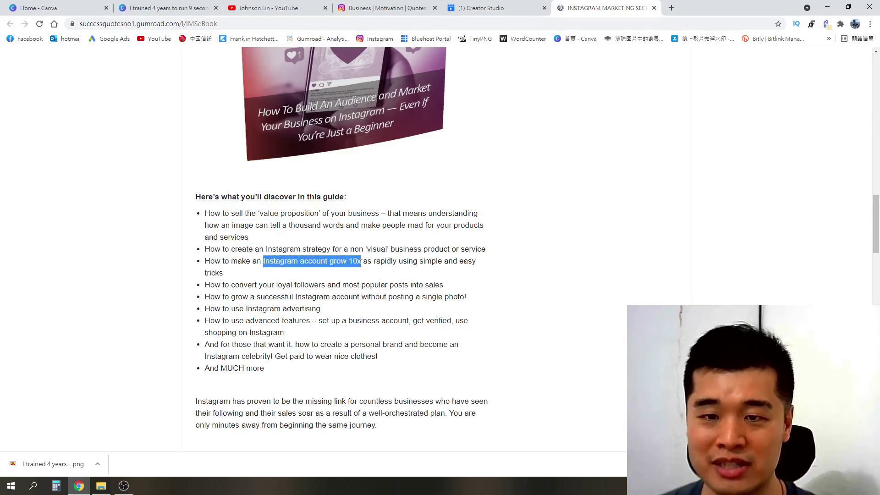
pyautogui.moveTo(231, 285); pyautogui.dragTo(444, 287)
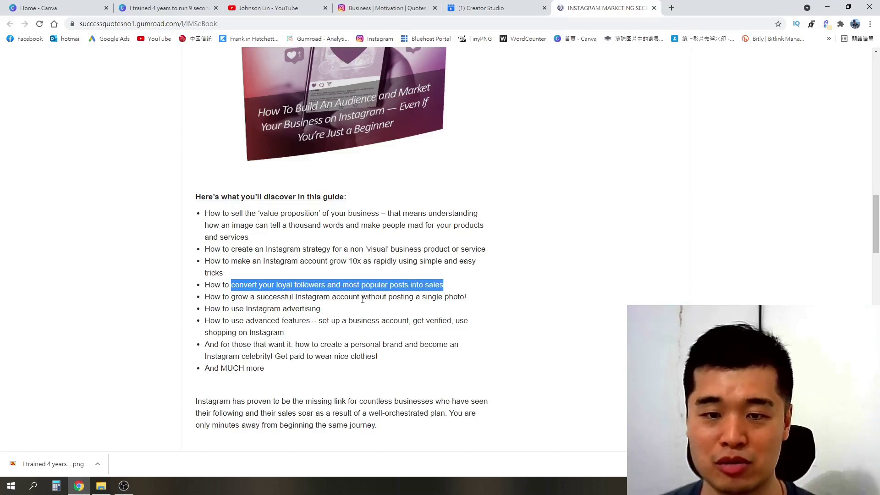
pyautogui.moveTo(239, 299); pyautogui.dragTo(452, 298)
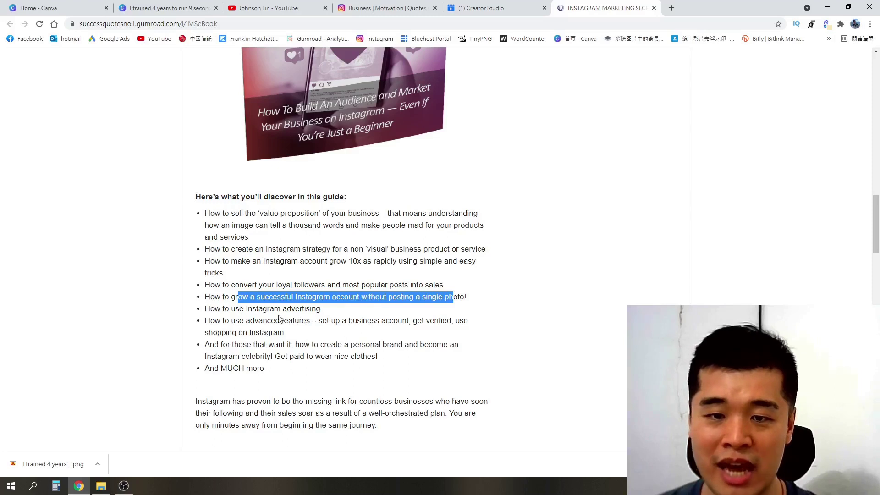
pyautogui.moveTo(238, 310); pyautogui.dragTo(323, 312)
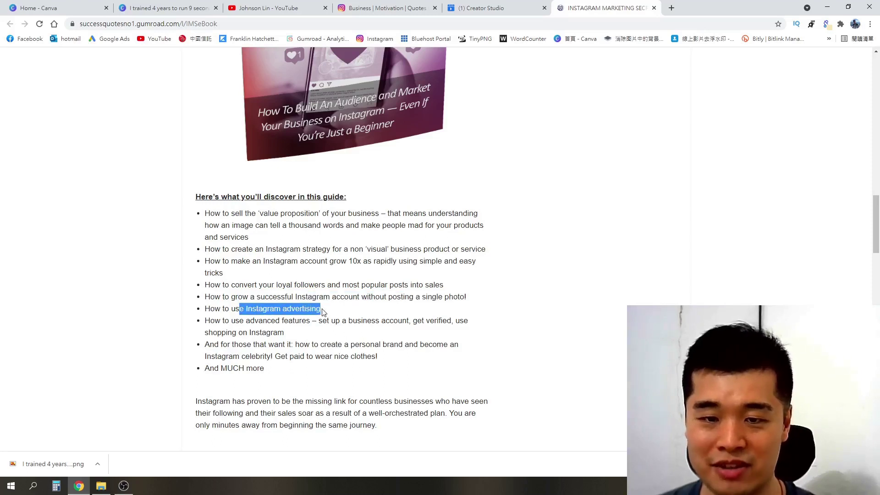
pyautogui.moveTo(347, 324); pyautogui.dragTo(283, 340)
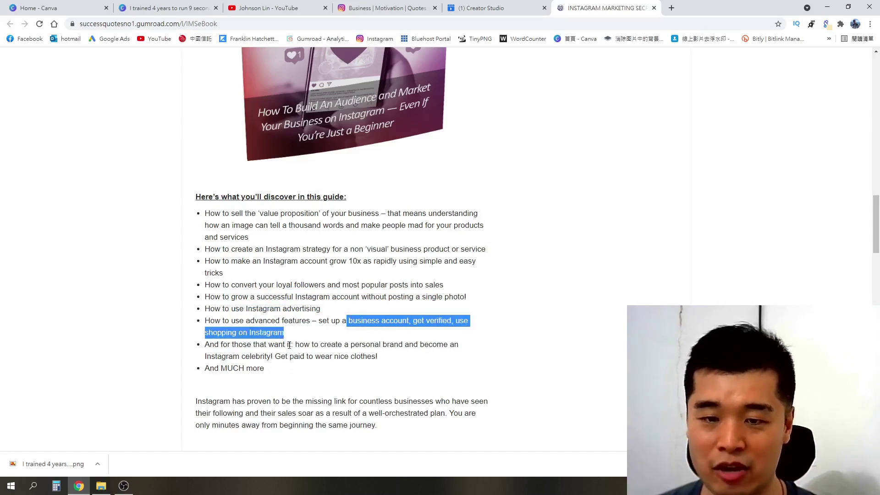
pyautogui.moveTo(297, 347); pyautogui.dragTo(368, 360)
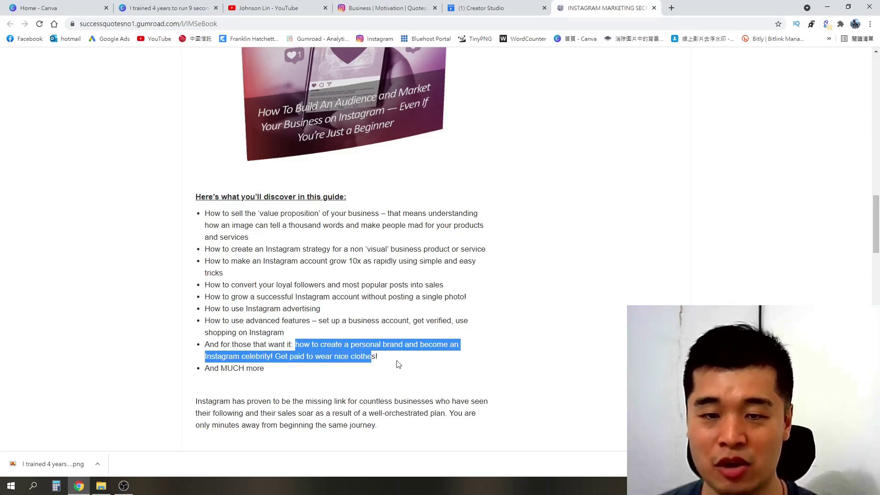
pyautogui.click(412, 311)
# Read the three fast-action bonus sections of the Gumroad page and the price in the cost section.
pyautogui.scroll(-6, 413, 311)
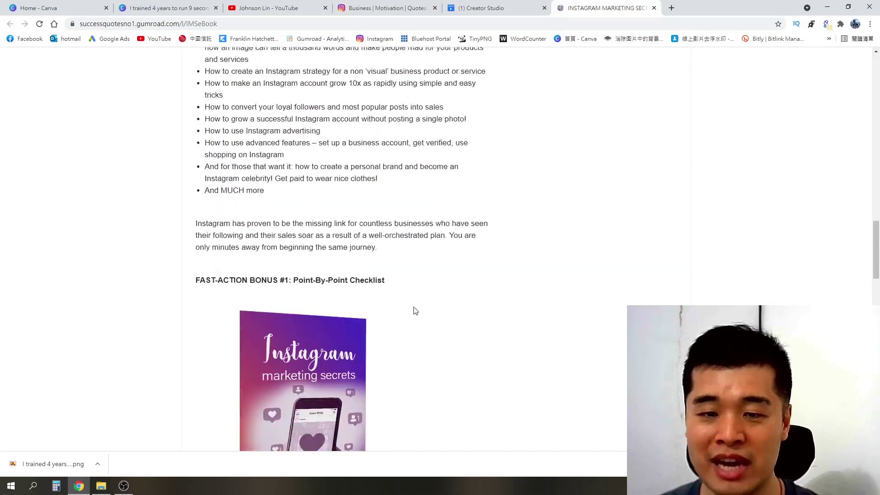
pyautogui.moveTo(293, 183); pyautogui.dragTo(388, 187)
pyautogui.scroll(-6, 431, 265)
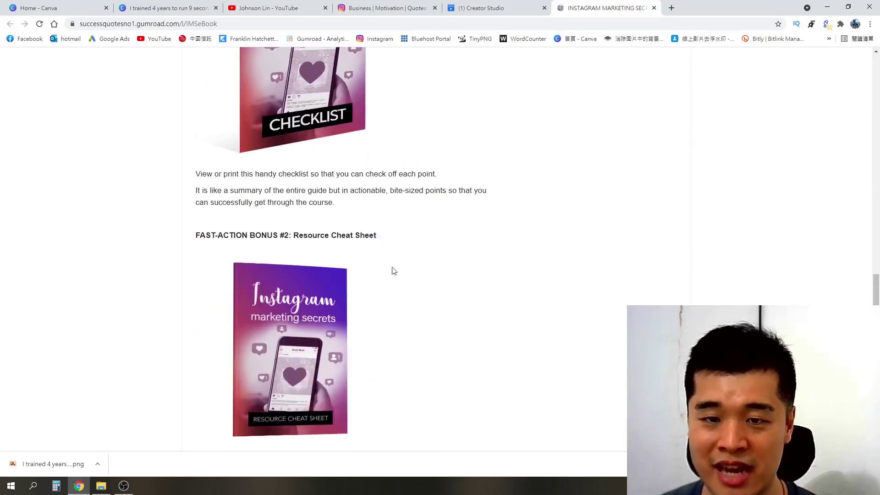
pyautogui.moveTo(293, 237); pyautogui.dragTo(379, 240)
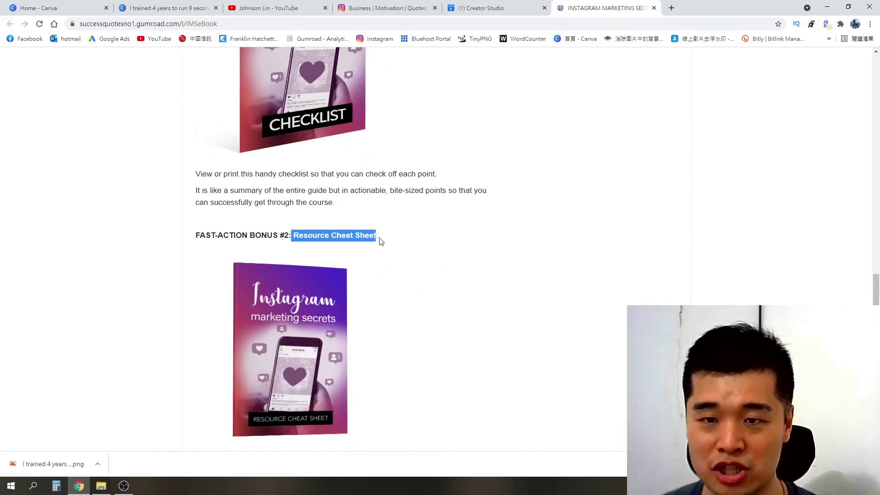
pyautogui.click(420, 281)
pyautogui.scroll(-8, 421, 280)
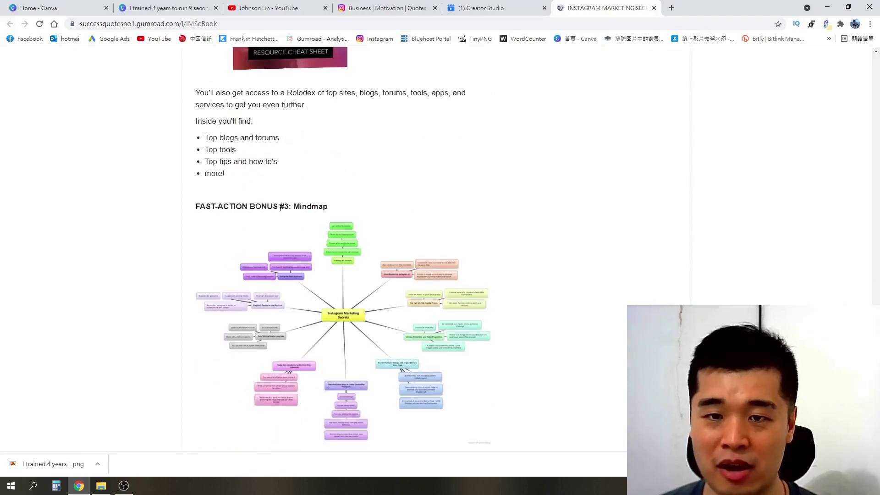
pyautogui.moveTo(284, 206); pyautogui.dragTo(339, 214)
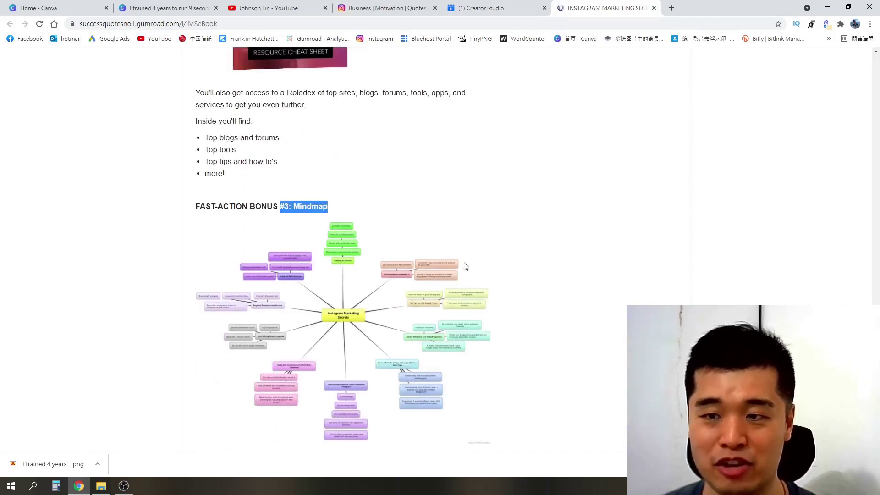
pyautogui.scroll(-6, 494, 273)
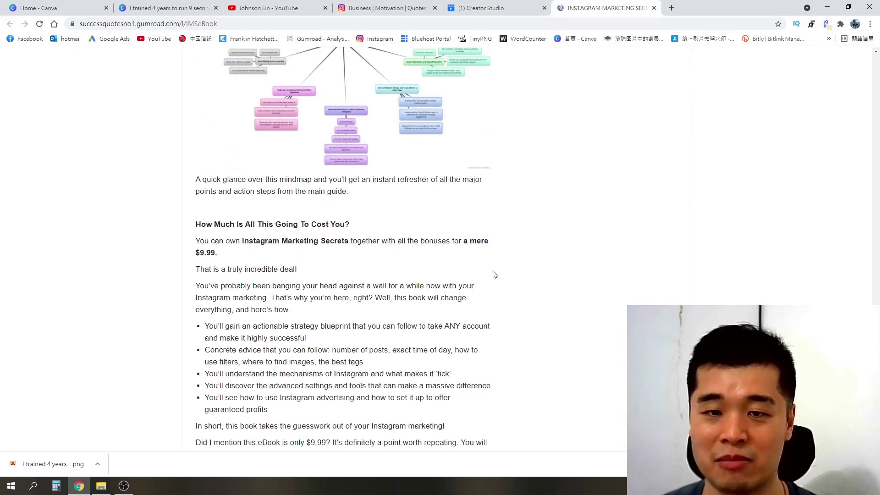
pyautogui.moveTo(196, 255); pyautogui.dragTo(221, 258)
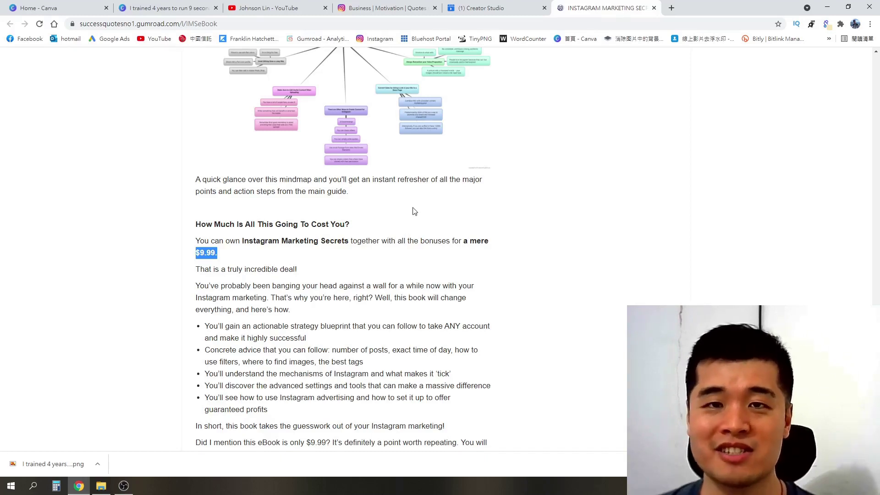
# Return to Instagram, close the opened businessleague_ post and view the own successquotesno1 profile.
pyautogui.click(238, 8)
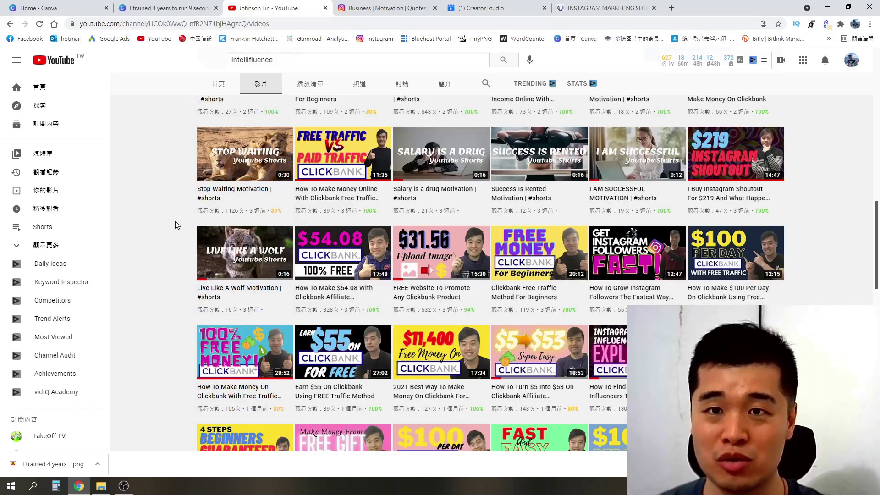
pyautogui.click(369, 6)
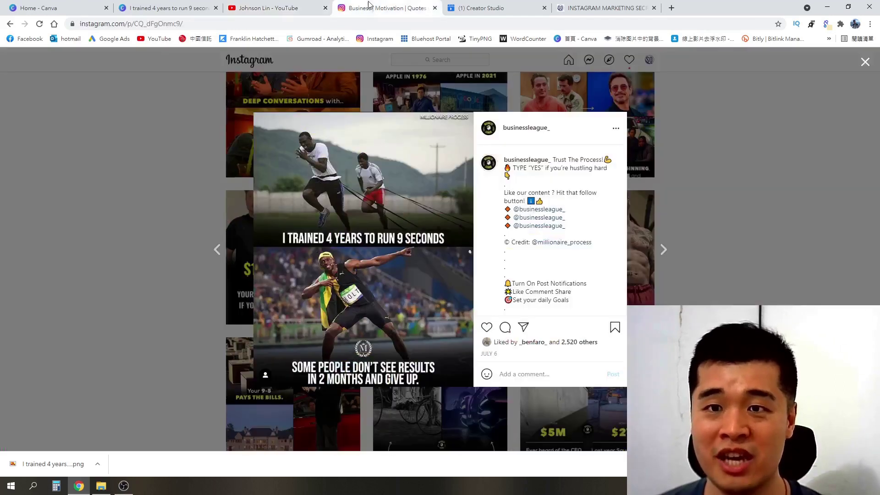
pyautogui.click(642, 99)
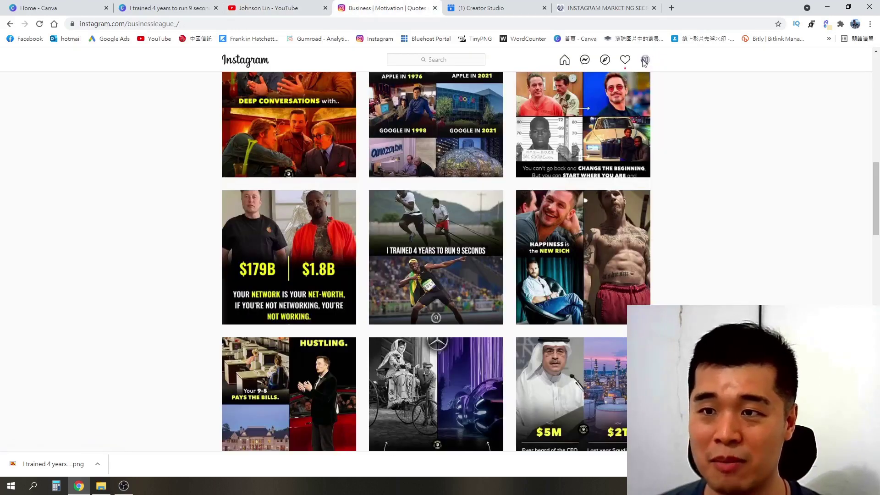
pyautogui.click(646, 59)
pyautogui.click(587, 81)
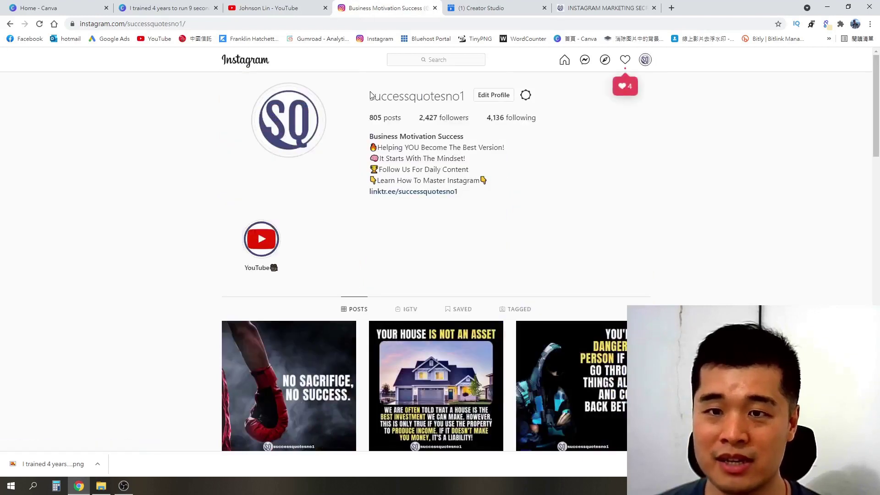
pyautogui.moveTo(373, 96); pyautogui.dragTo(453, 101)
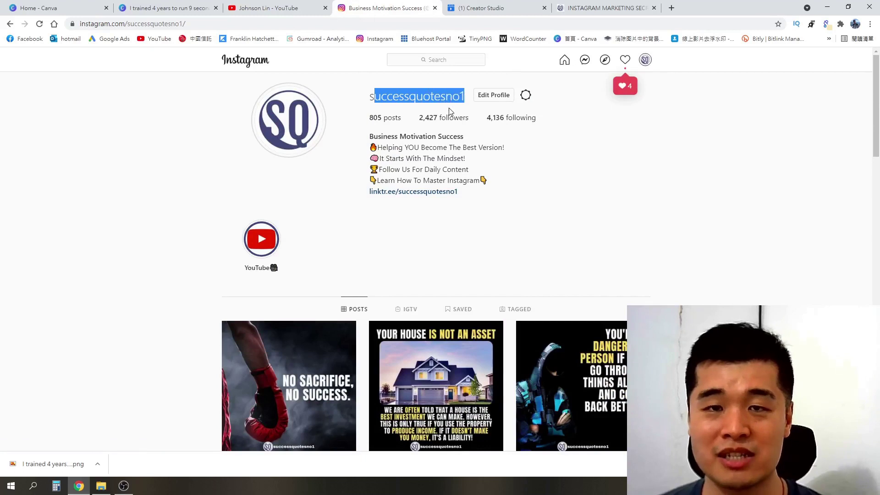